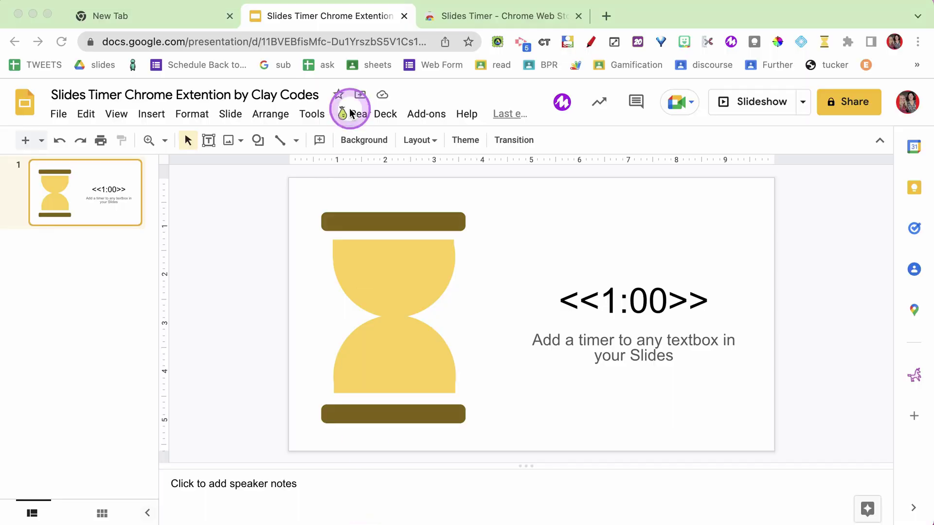
Search the web for "slides timer chrome extension" in a new tab and open the Slides Timer page in the Chrome Web Store.
click(488, 16)
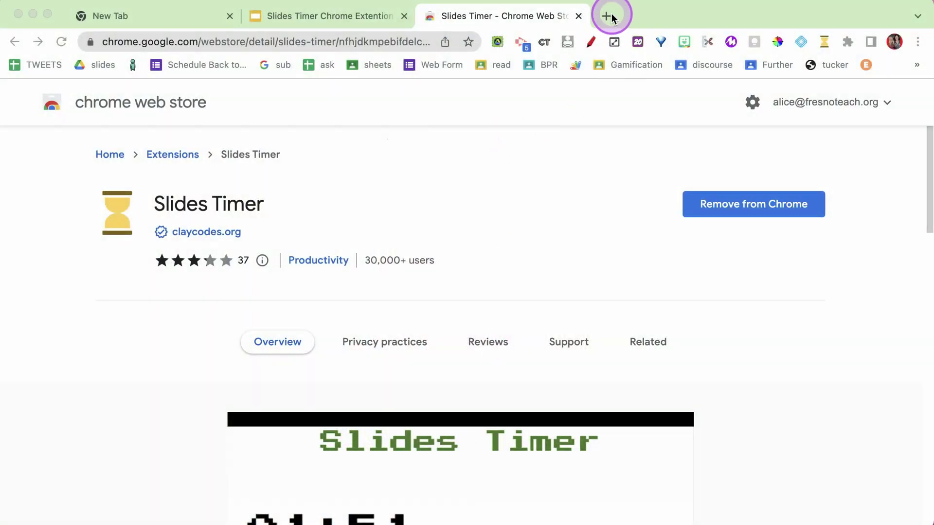
click(607, 16)
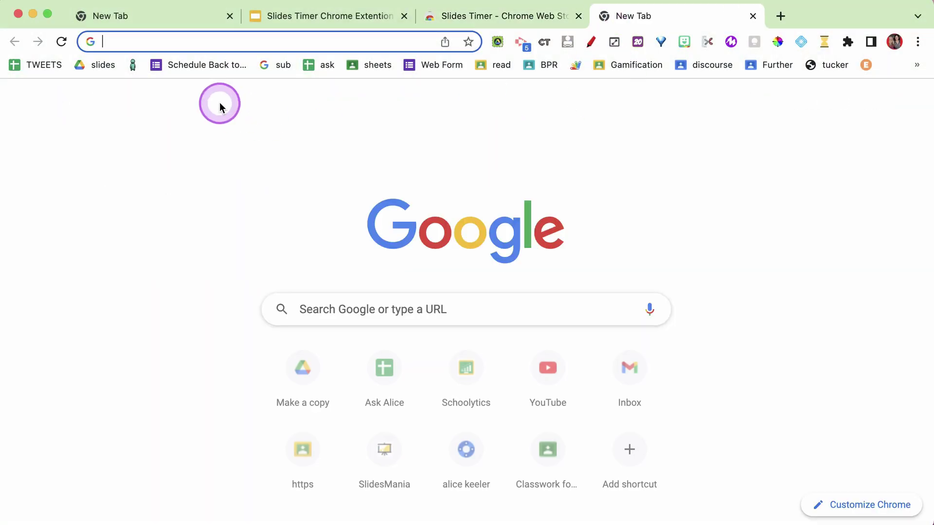
text(slides )
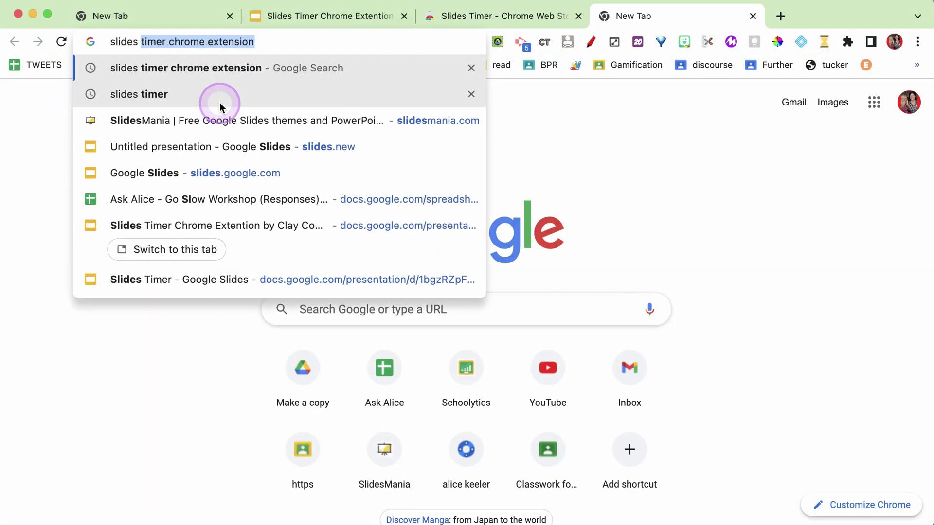
text(timer chr)
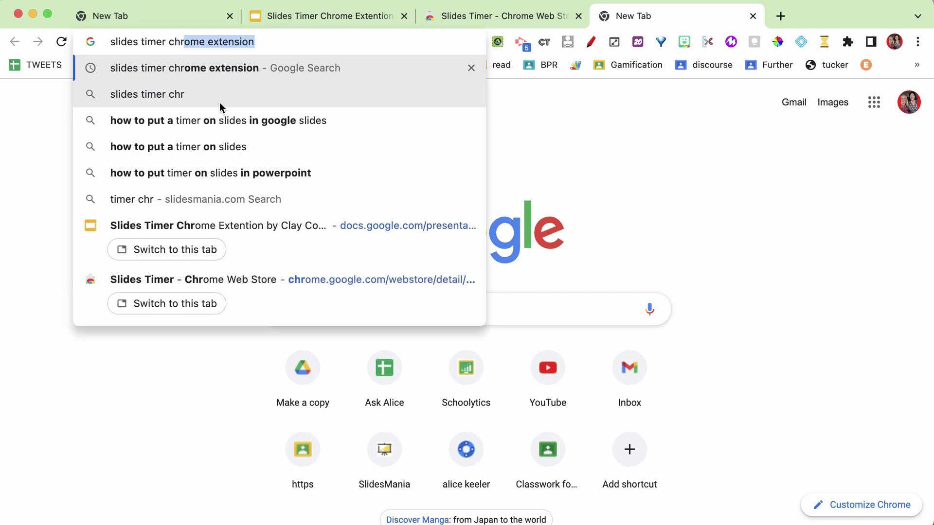
key(Return)
click(127, 264)
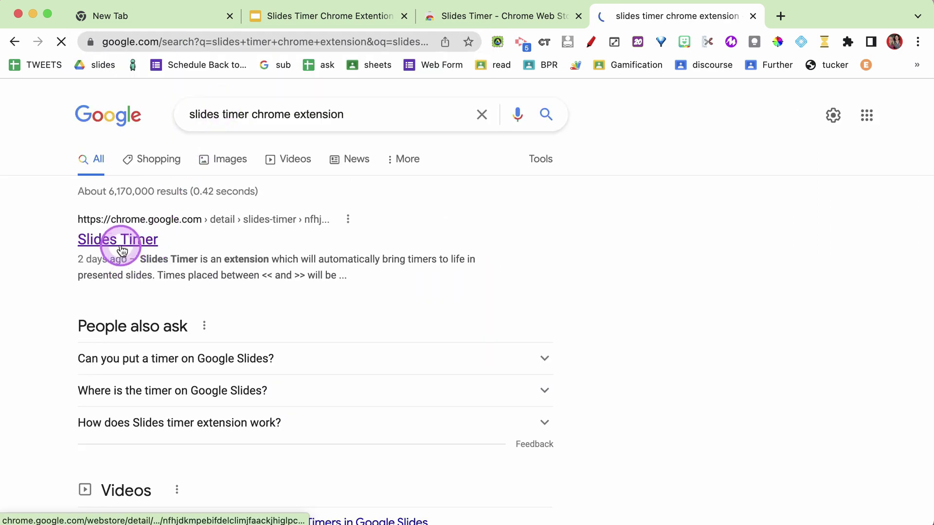
click(121, 241)
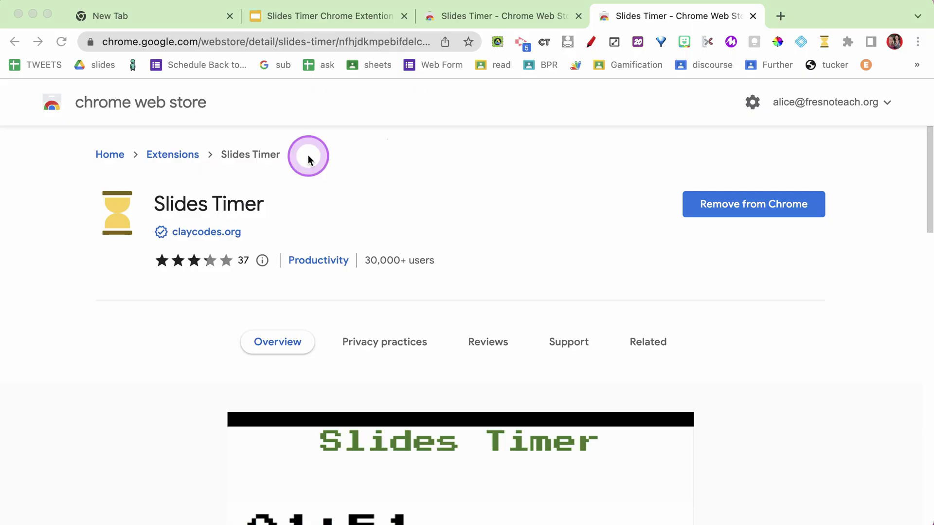
Select the <<1:00>> timer text in the presentation and read the Slides Timer extension's usage instructions from the web store page.
click(316, 4)
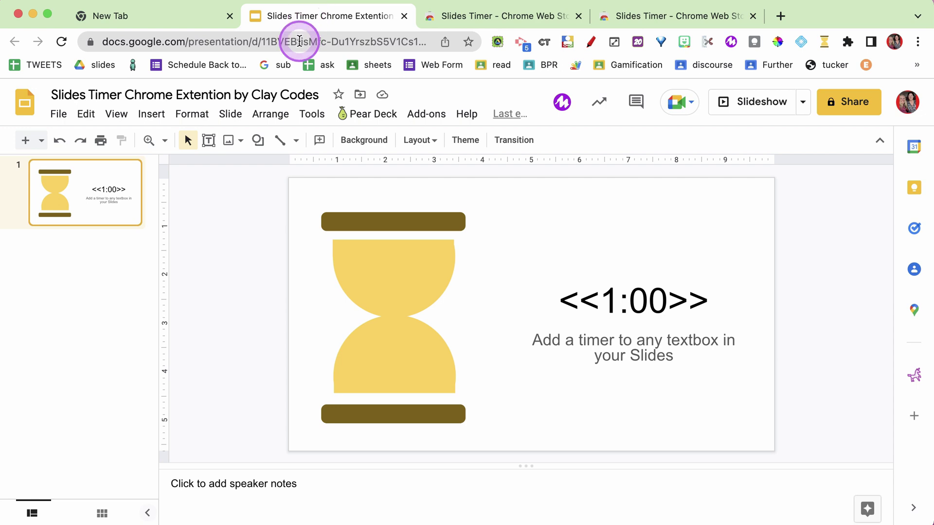
click(619, 299)
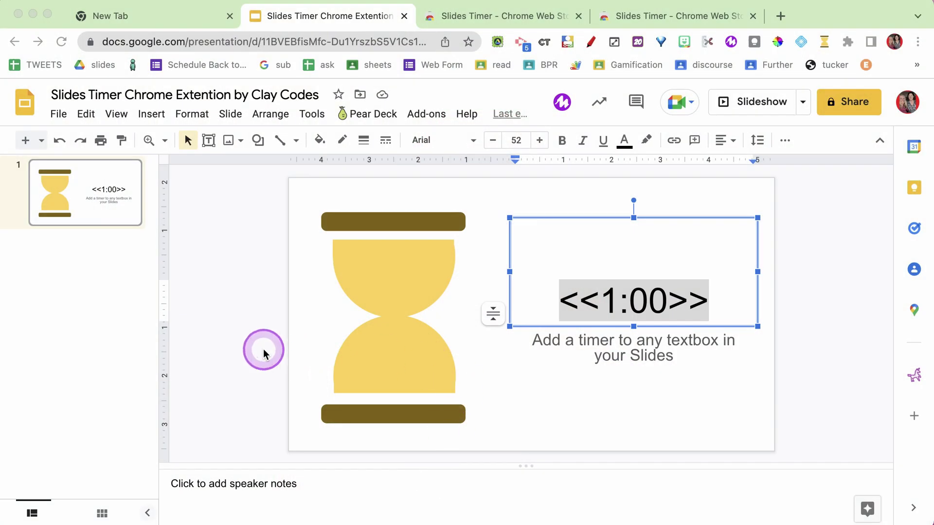
click(541, 19)
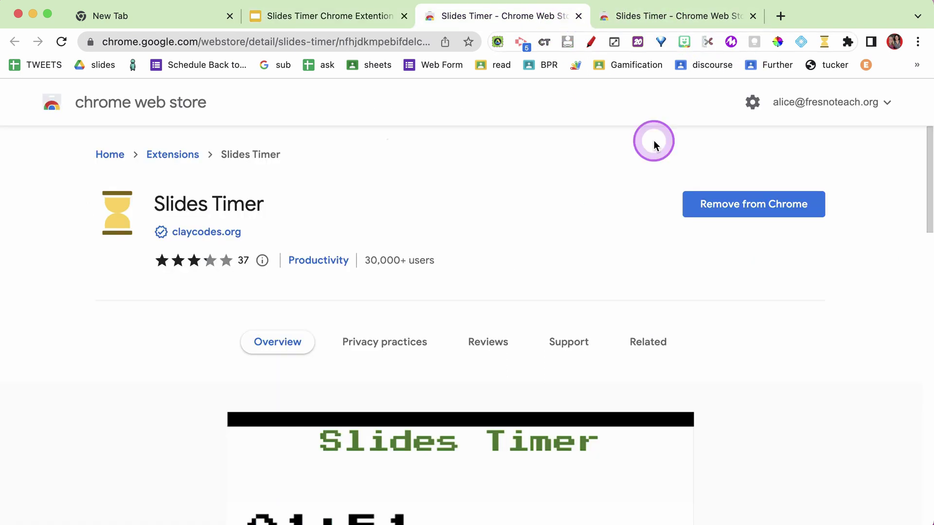
click(822, 44)
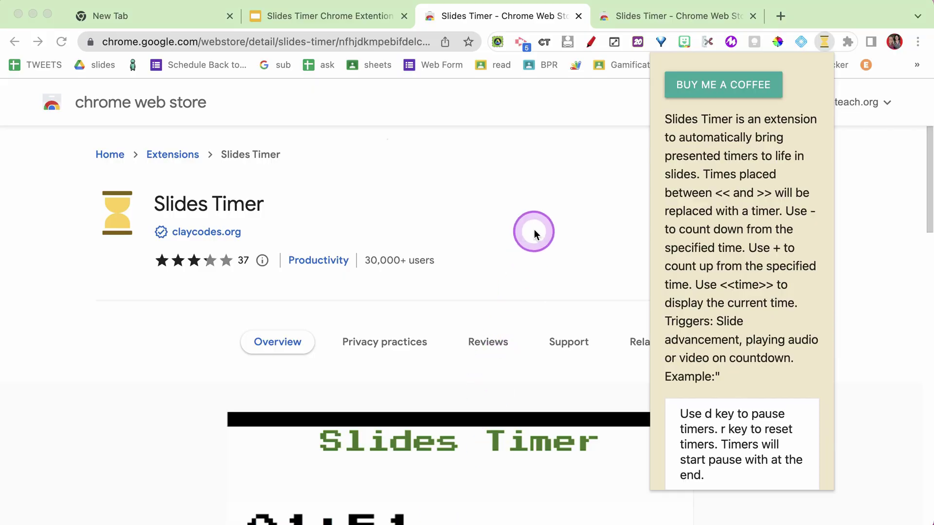
click(535, 232)
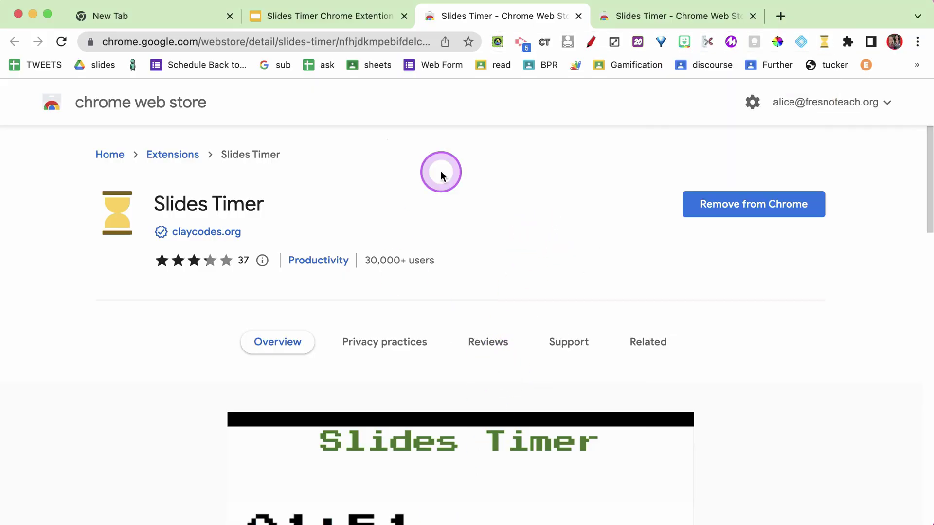
Return to the presentation, run the <<1:00>> timer slide in presenter view, and exit the slideshow.
click(312, 27)
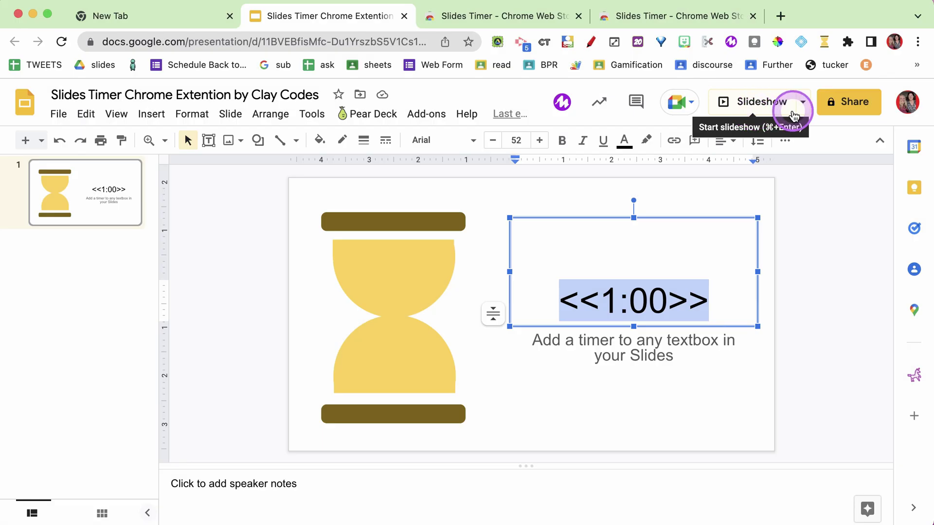
click(803, 101)
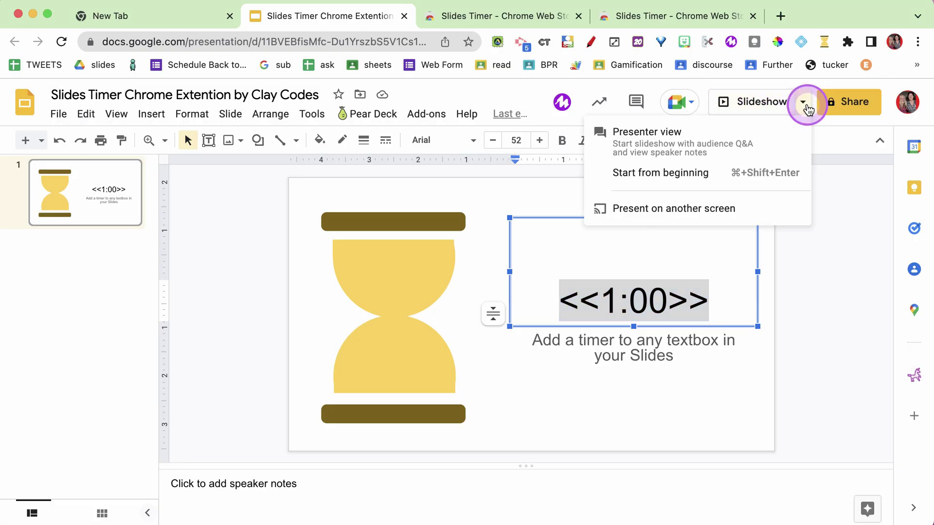
click(767, 137)
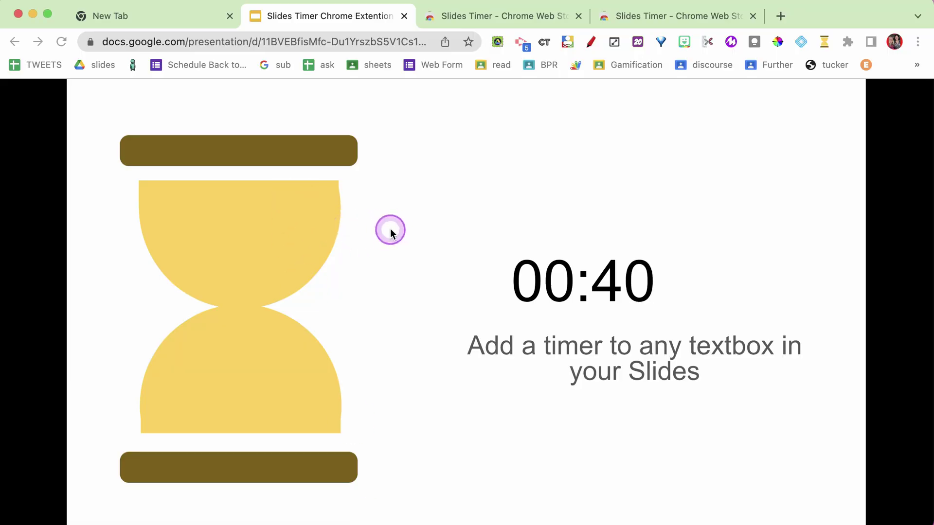
key(Escape)
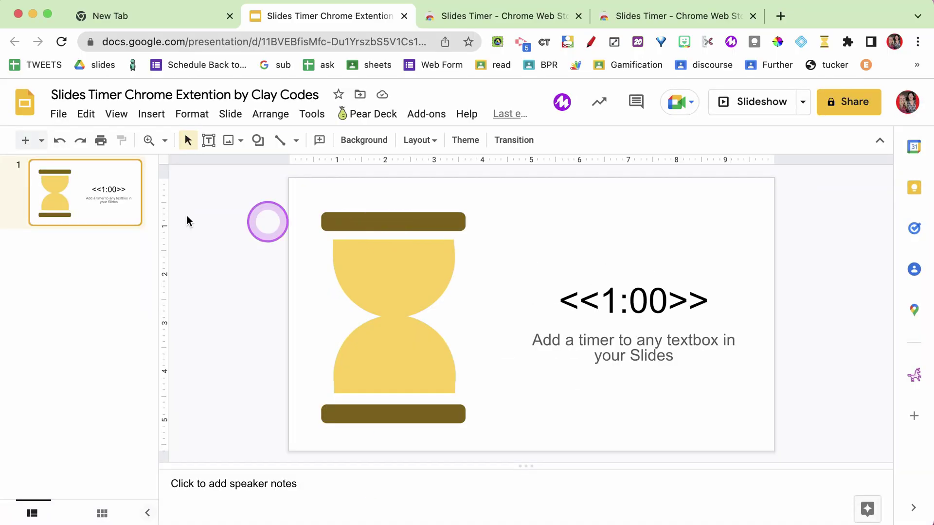
Add a new slide with the Main point layout and enter "Important Info" as its title.
click(42, 142)
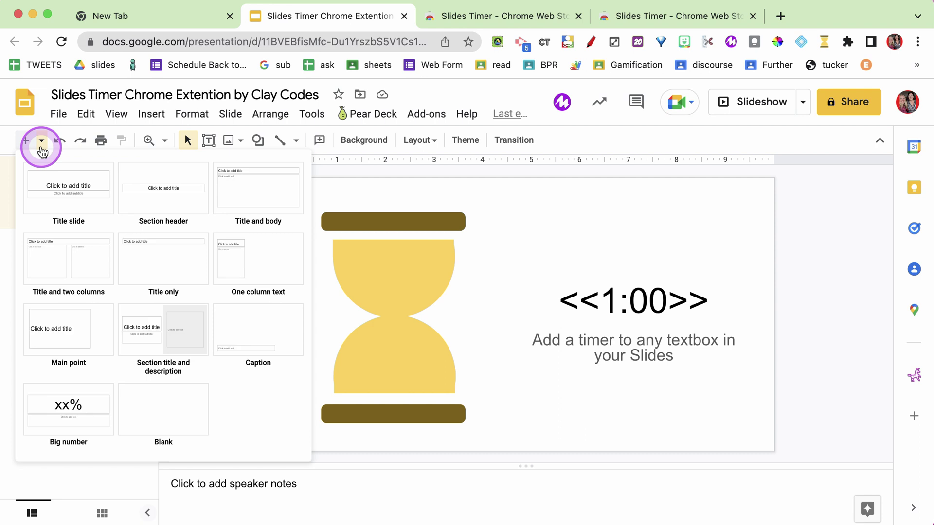
click(67, 335)
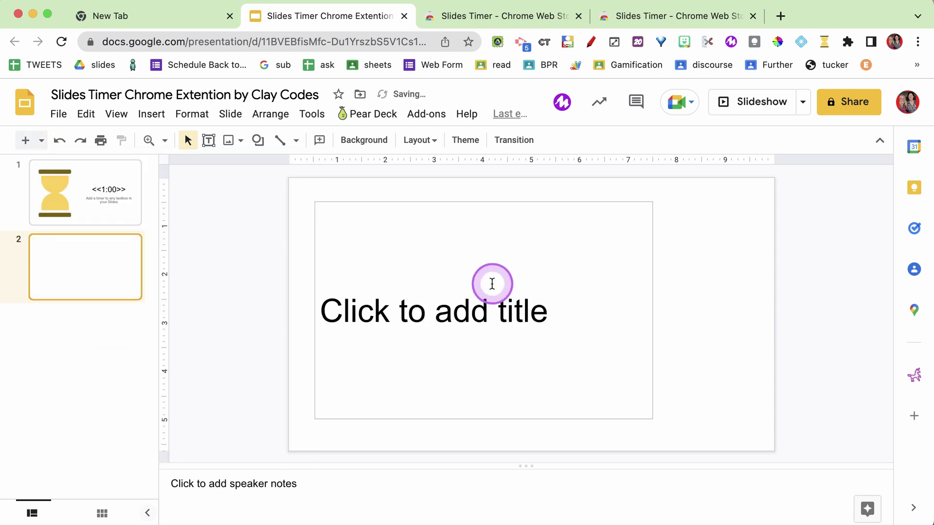
click(492, 284)
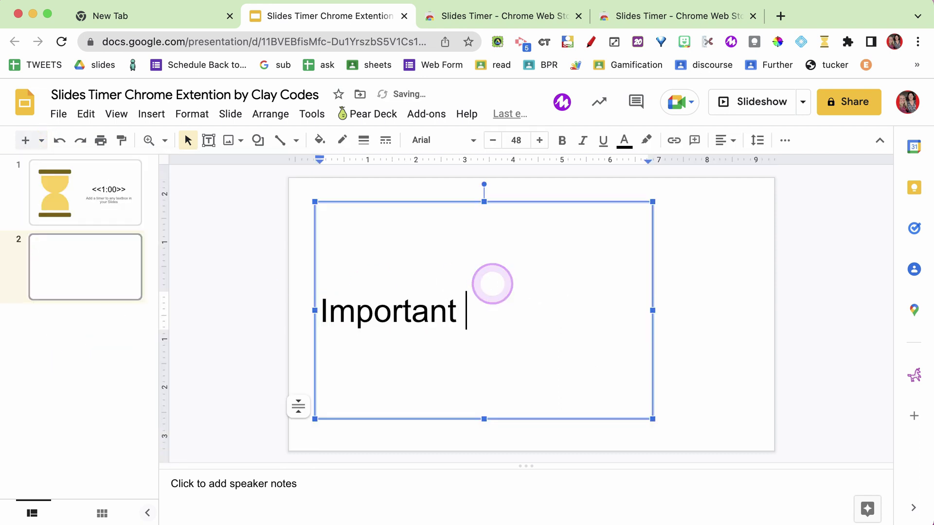
click(694, 305)
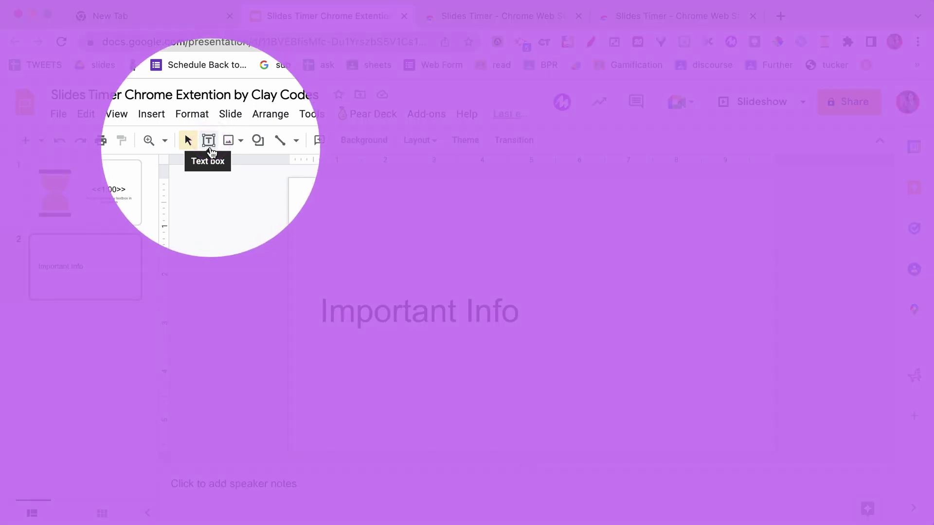
Add a small text box containing <<1:30>> to the Important Info slide and place it in the slide's upper-right corner.
click(210, 149)
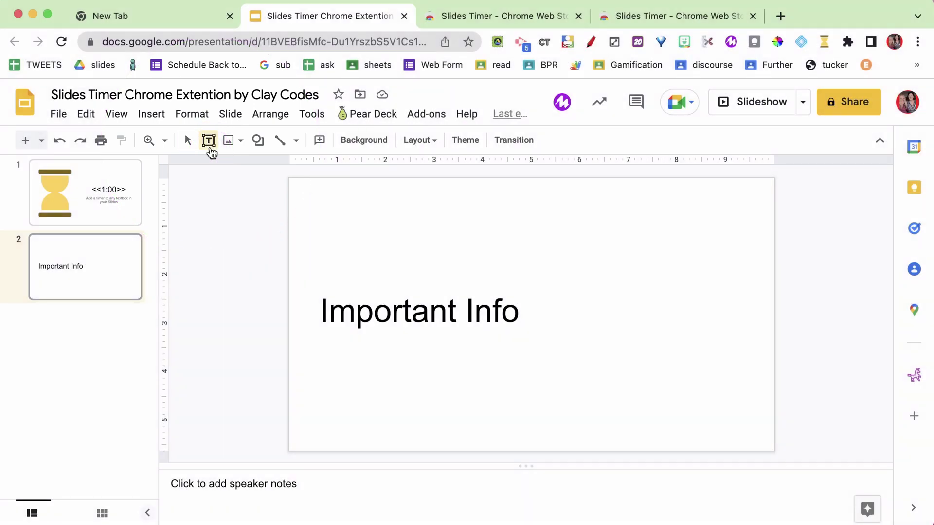
drag(766, 205, 767, 209)
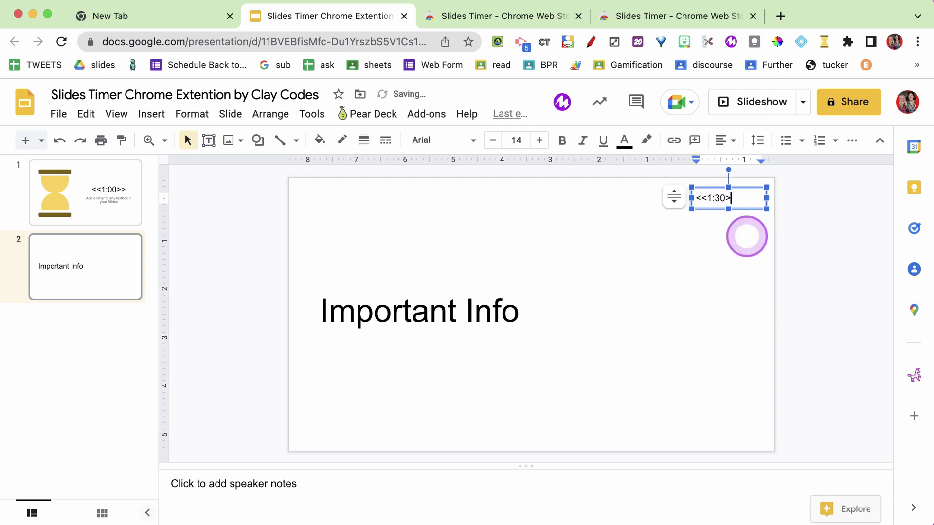
click(747, 187)
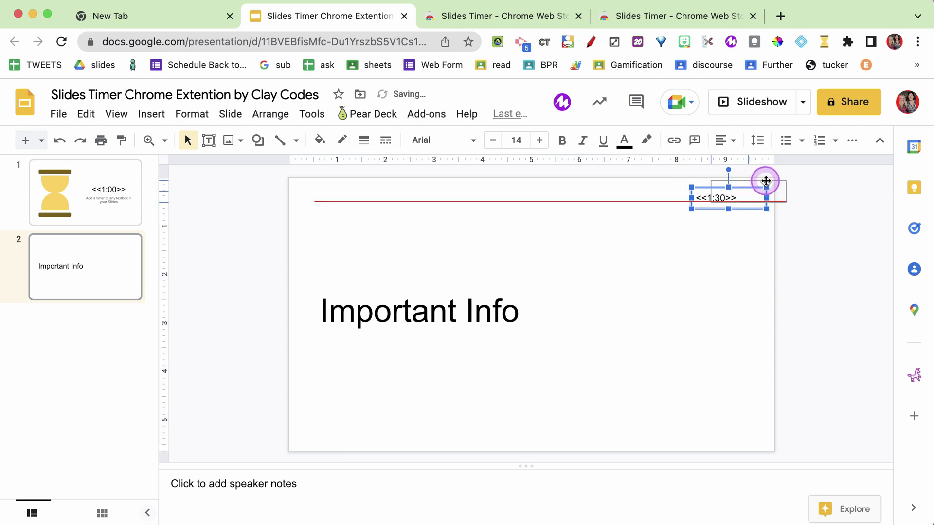
drag(766, 181, 771, 178)
click(720, 236)
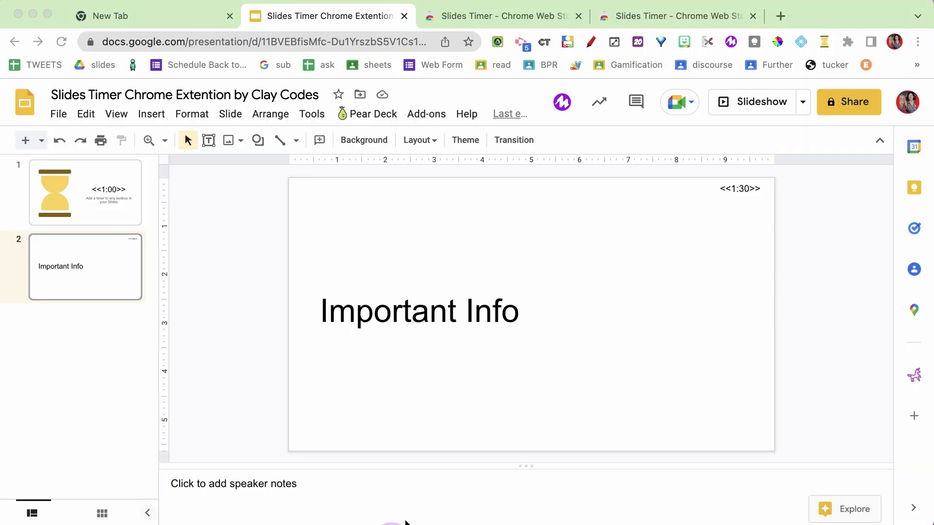
Present from the first slide in presenter view, advance to the Important Info slide to check its timer, and exit.
click(124, 214)
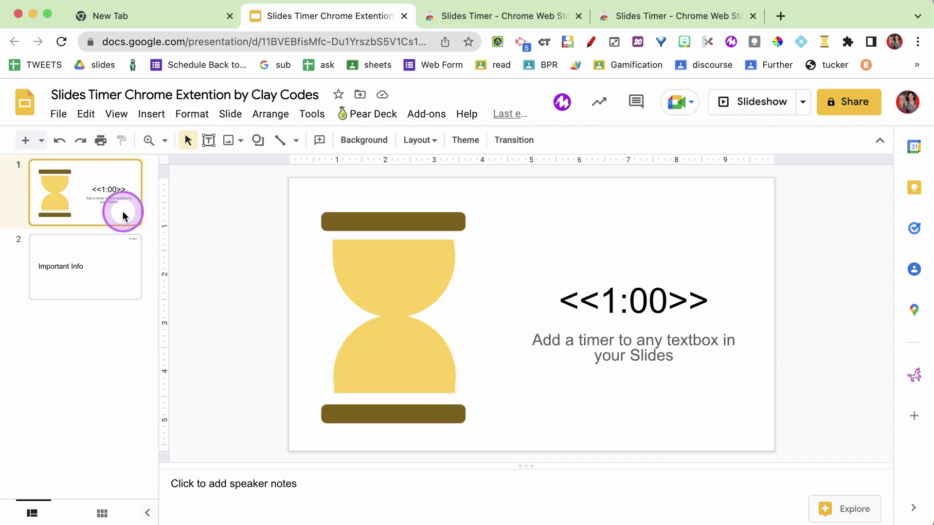
click(803, 102)
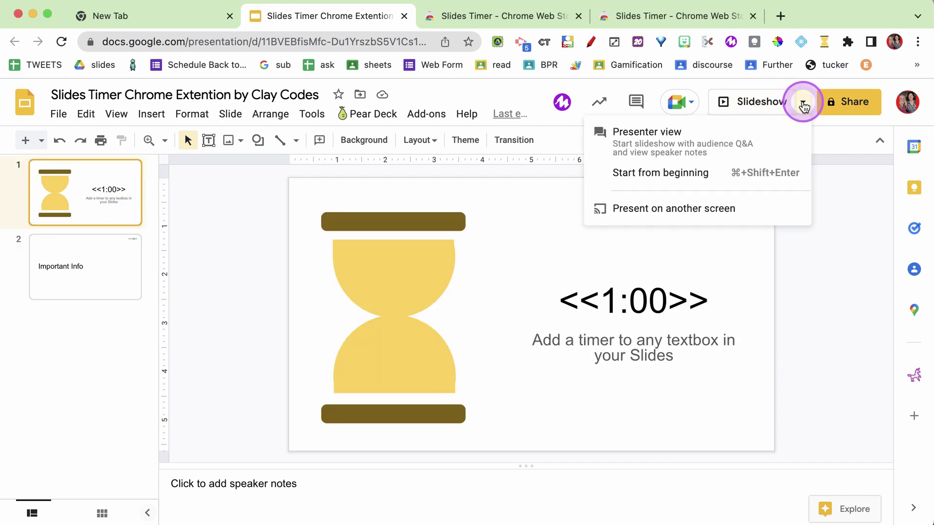
click(770, 134)
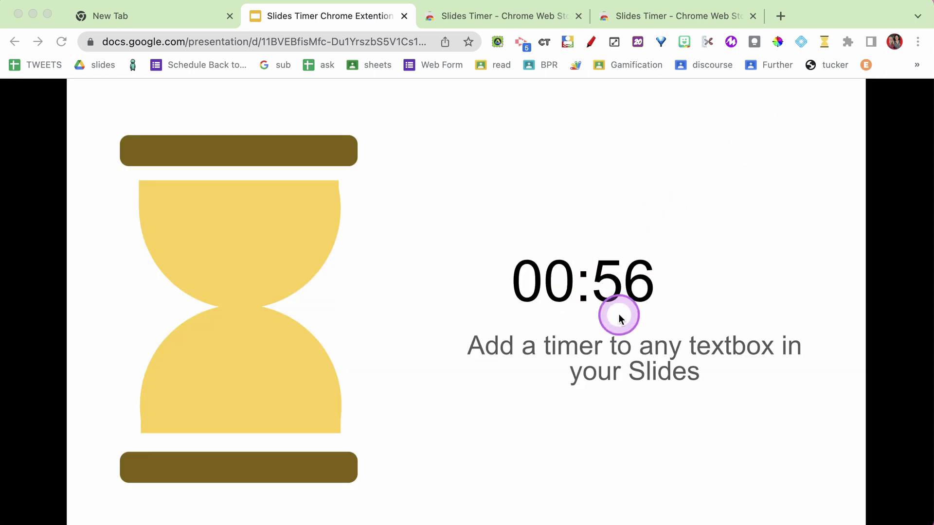
click(696, 412)
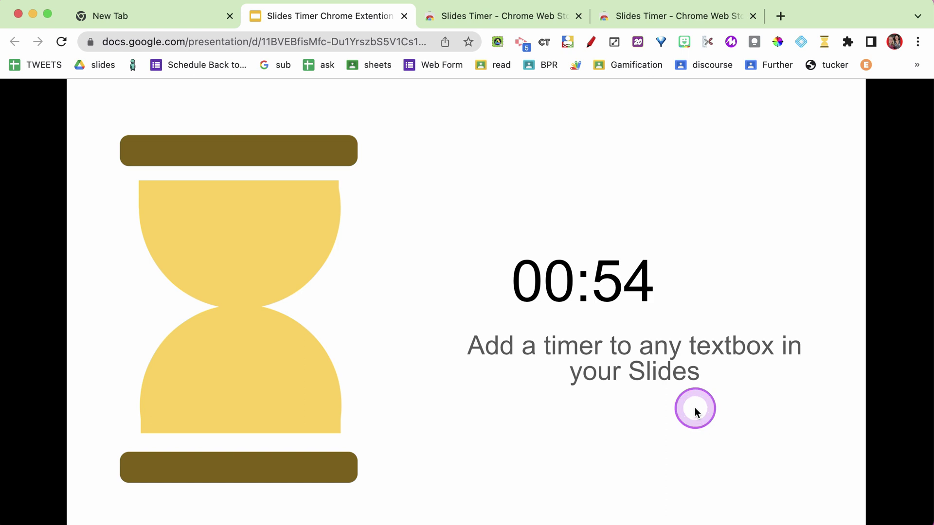
click(705, 426)
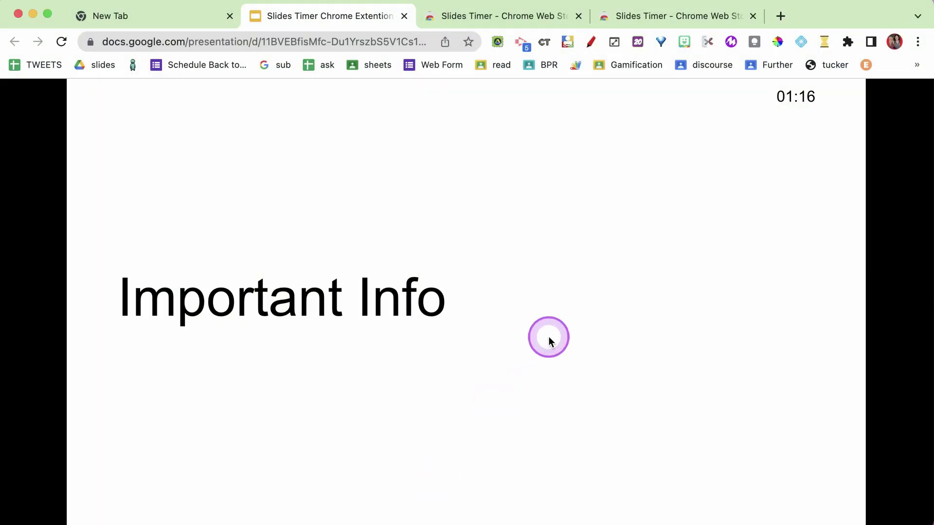
key(Escape)
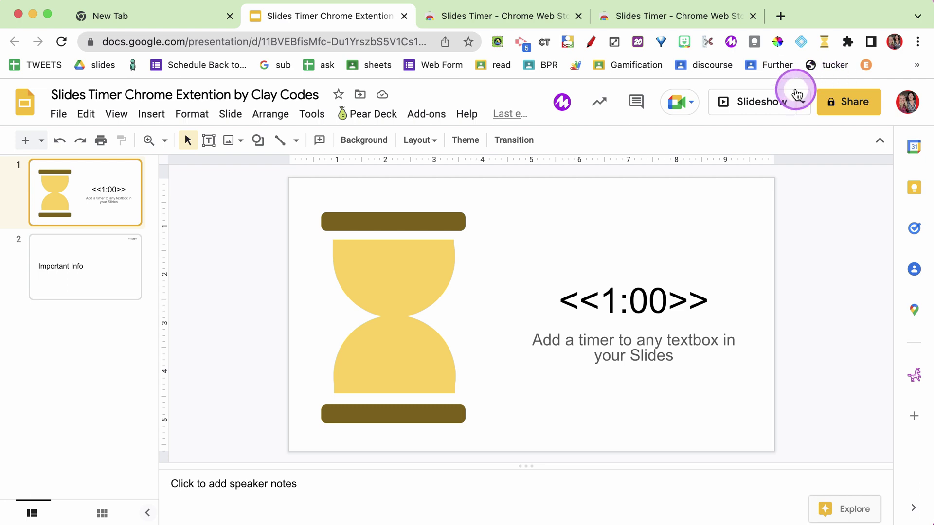
Restart the slideshow in presenter view and advance from the hourglass slide to the Important Info slide.
click(747, 103)
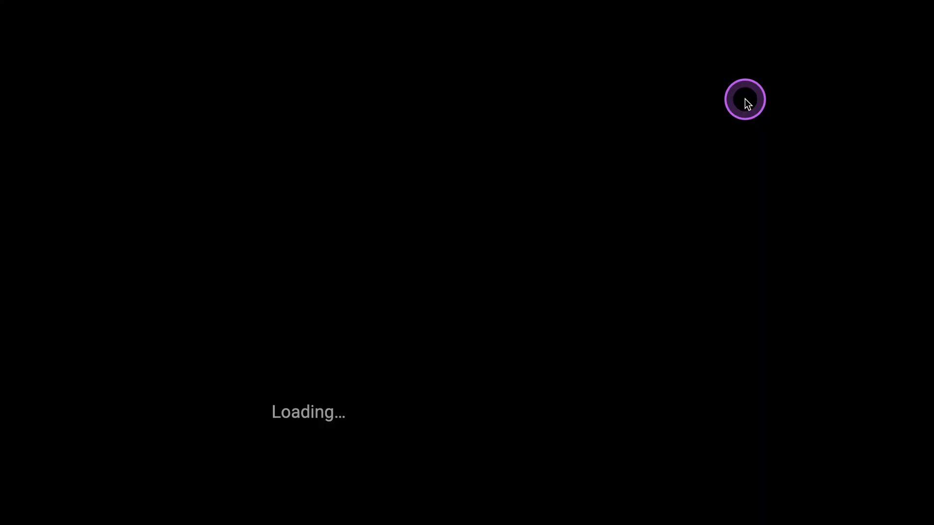
key(Escape)
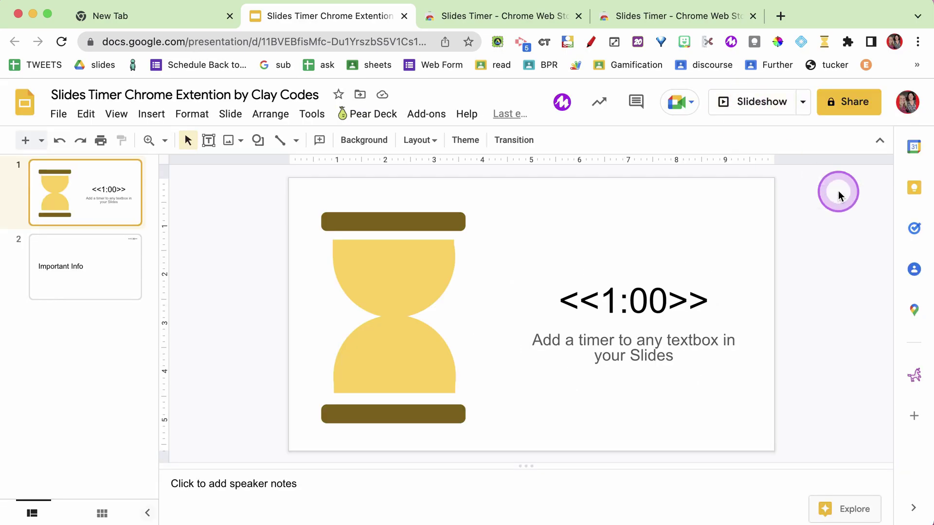
click(803, 102)
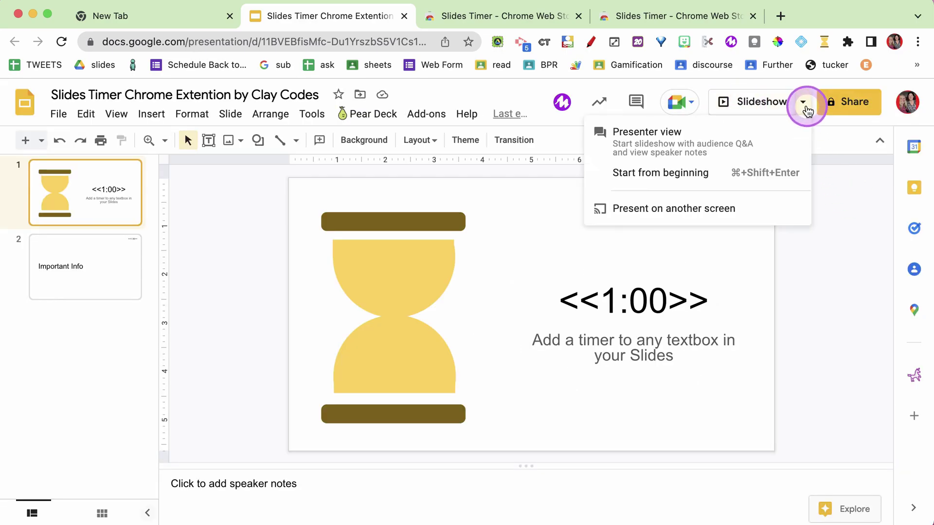
click(728, 146)
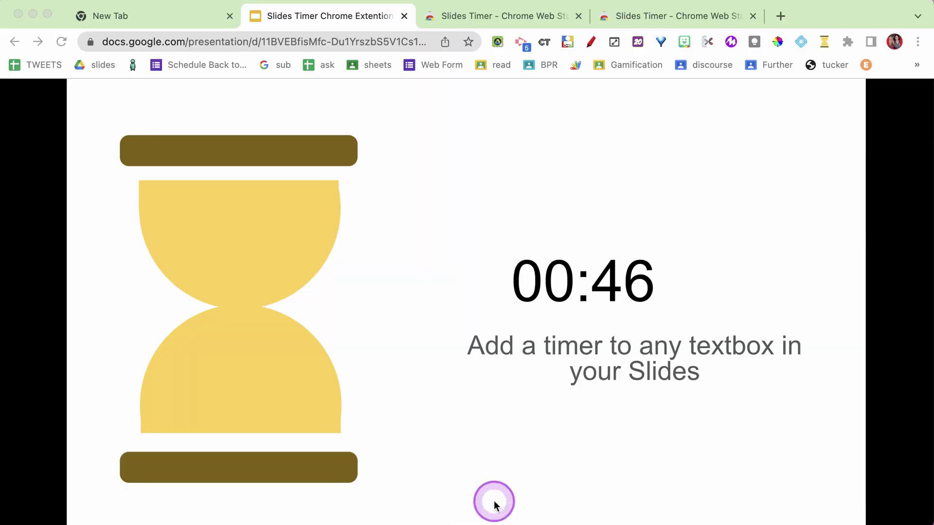
mouse_move(92, 511)
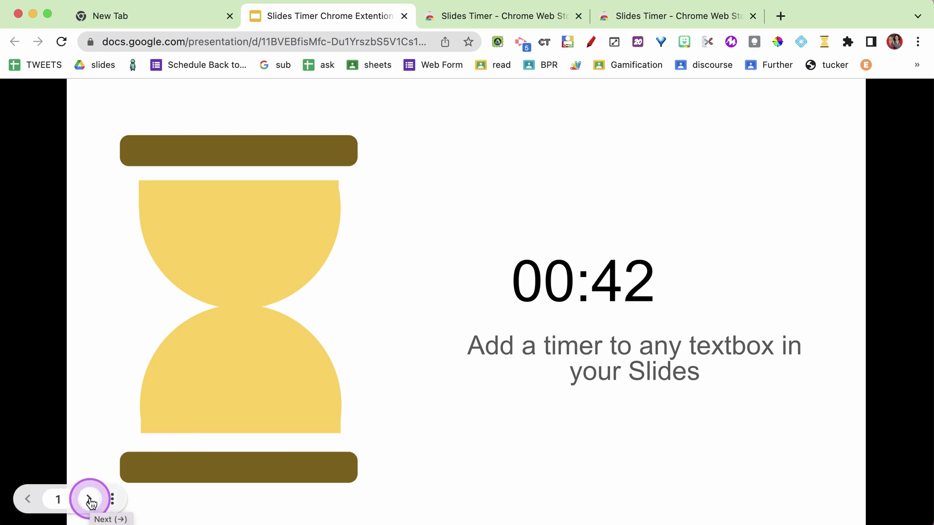
click(90, 501)
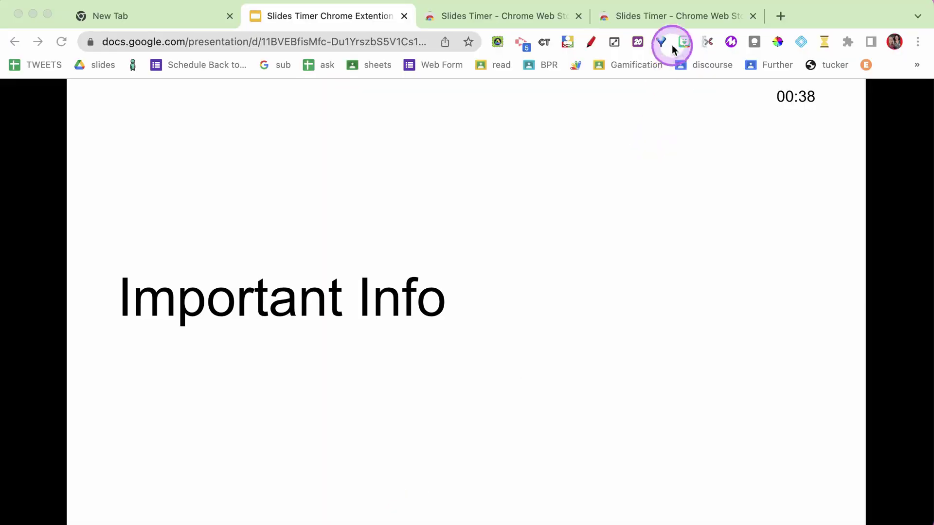
Search Google for "3 minute timer" in a new browser tab and play the 3 Minute Timer video on YouTube.
click(781, 18)
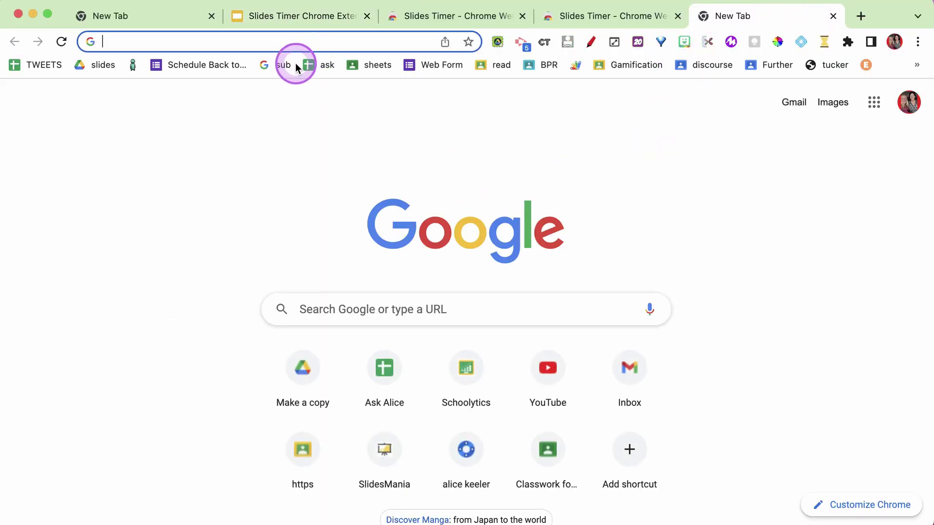
text(3 minute timer)
key(Return)
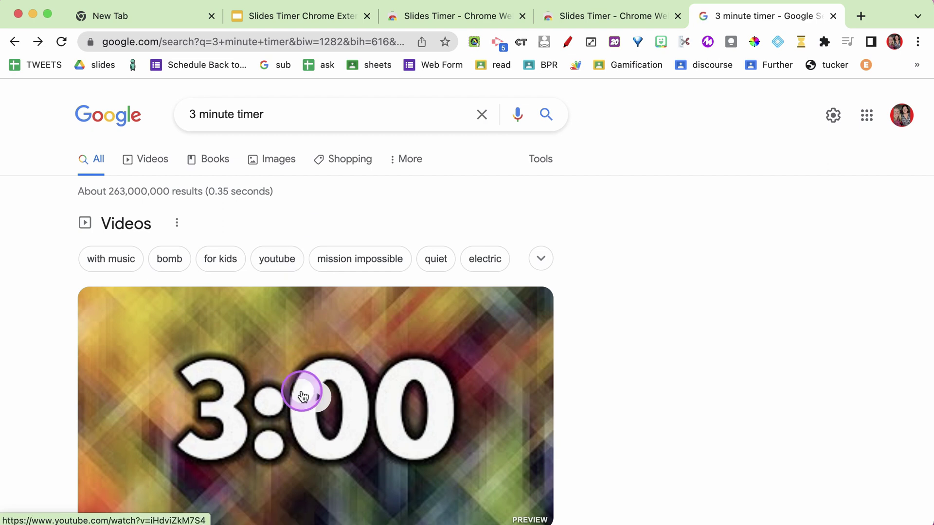
scroll(302, 396, down, 1)
click(312, 363)
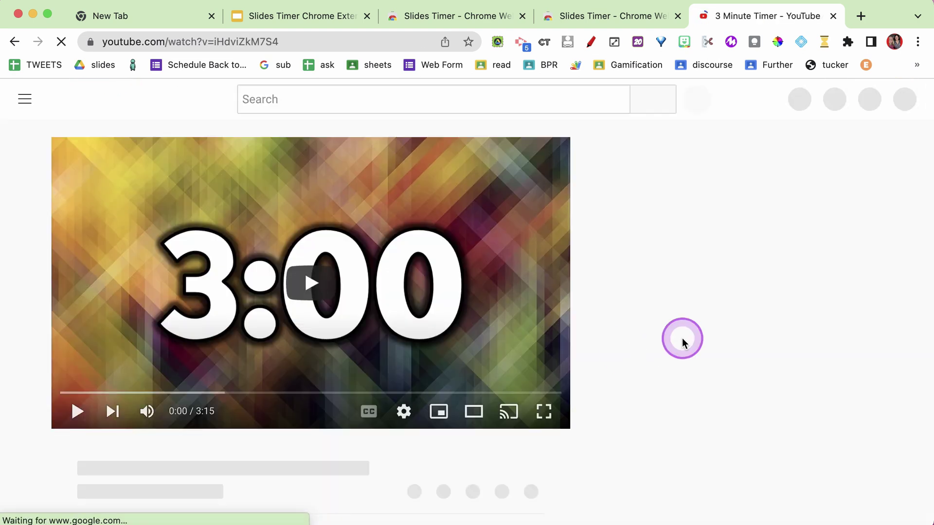
click(299, 274)
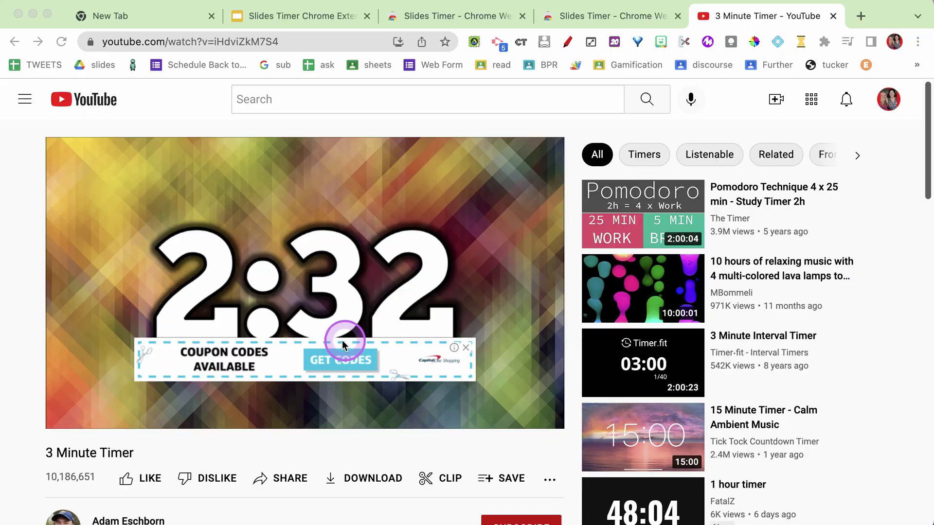
Return to the presentation, exit the slideshow, and add a Section header slide with <<4:12>> as its title.
click(311, 19)
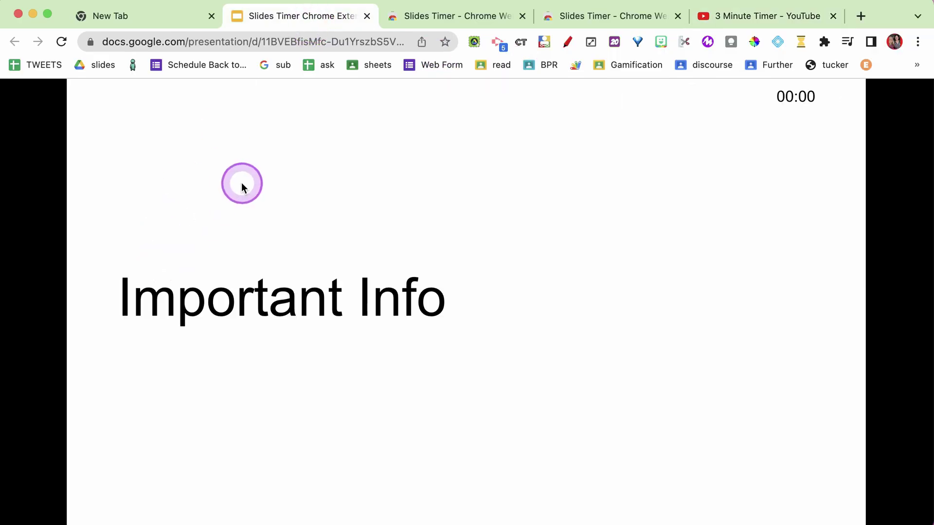
key(Escape)
click(42, 142)
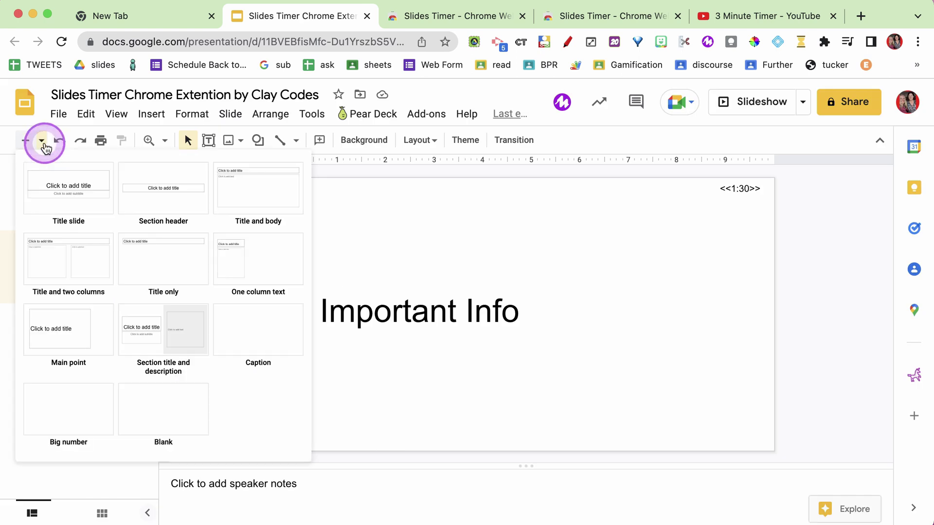
click(121, 187)
click(404, 299)
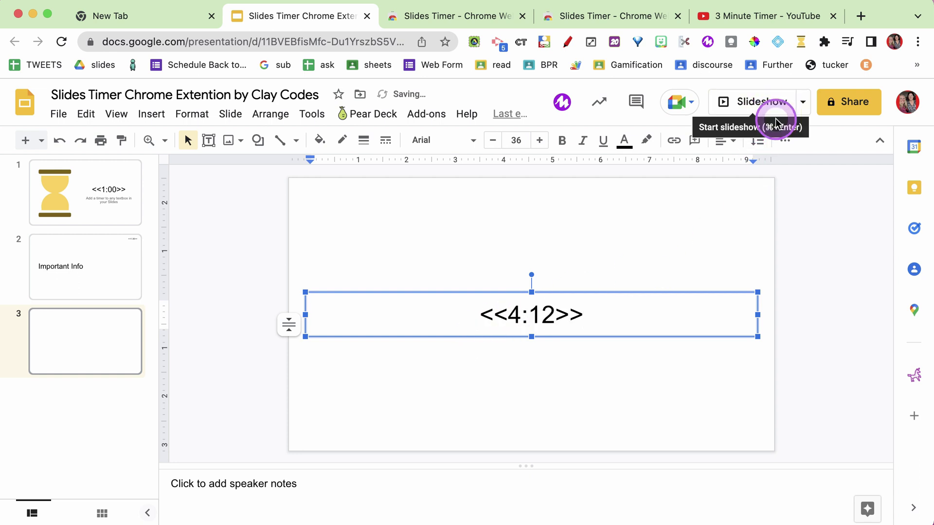
click(779, 202)
Present the <<4:12>> slide in presenter view to check its countdown, and exit the slideshow.
click(804, 102)
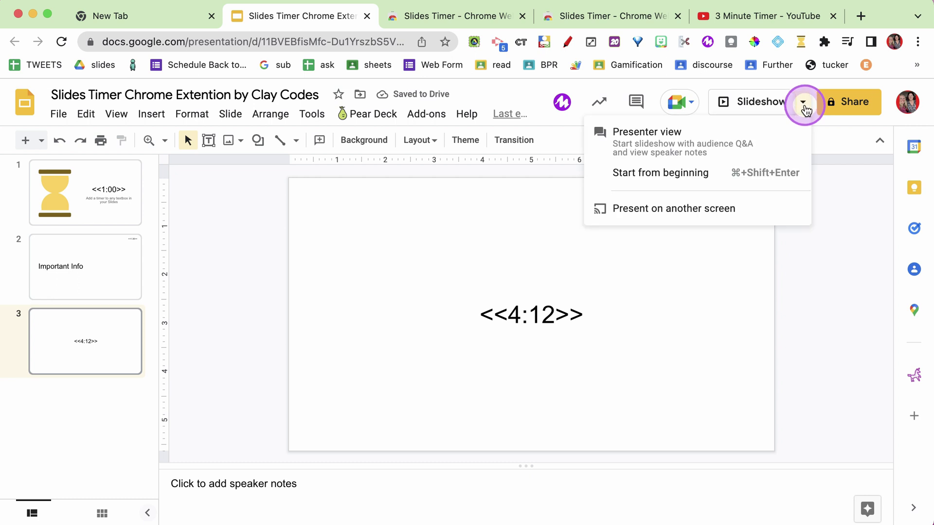
click(784, 133)
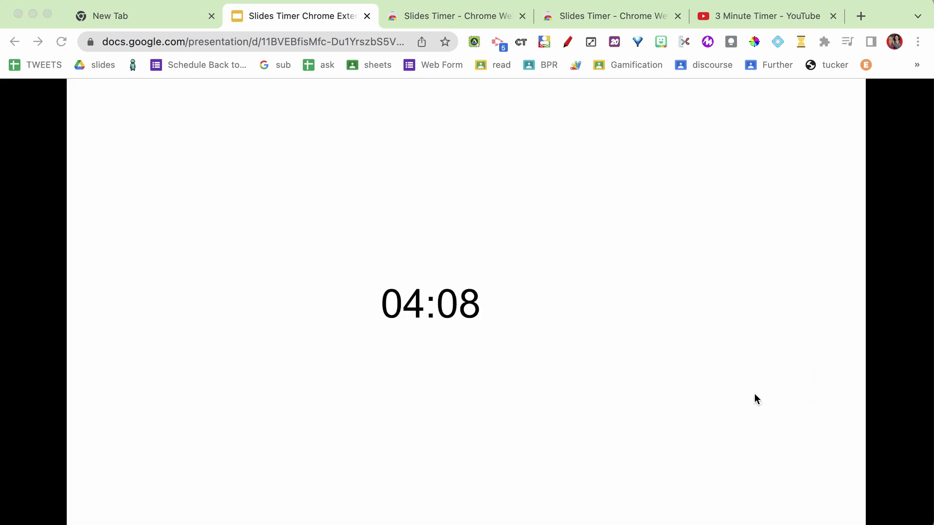
key(Escape)
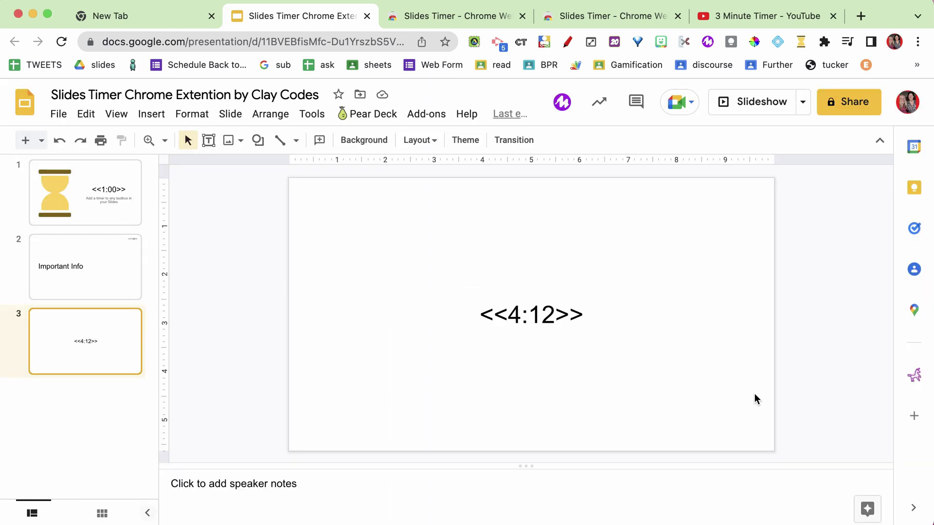
Change the timer text on the third slide to <<4:12+>>.
click(582, 335)
click(550, 314)
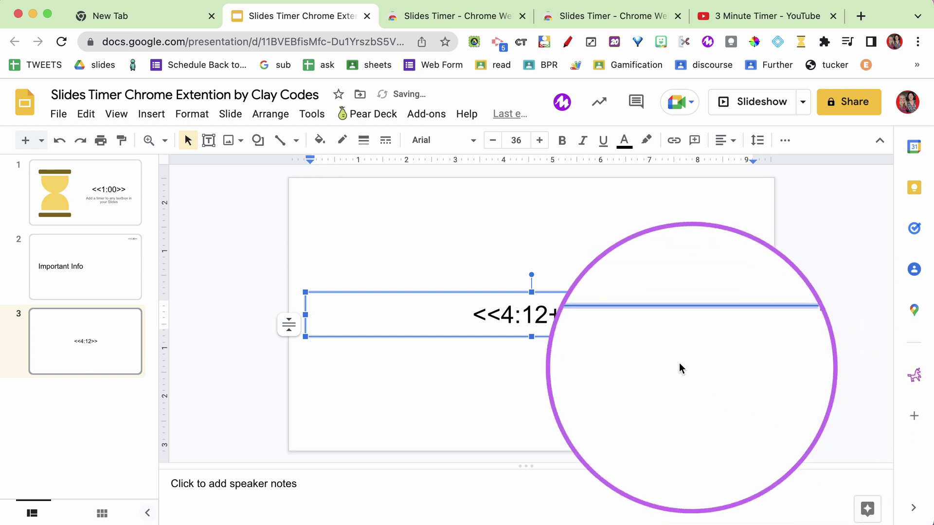
click(571, 330)
click(559, 390)
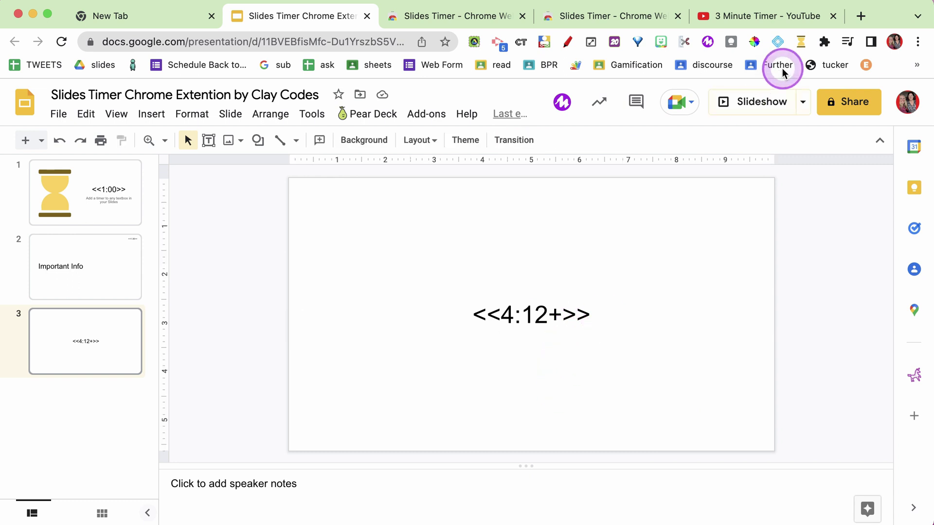
Present the <<4:12+>> slide in presenter view to check how its timer runs, and exit the slideshow.
click(803, 102)
click(751, 139)
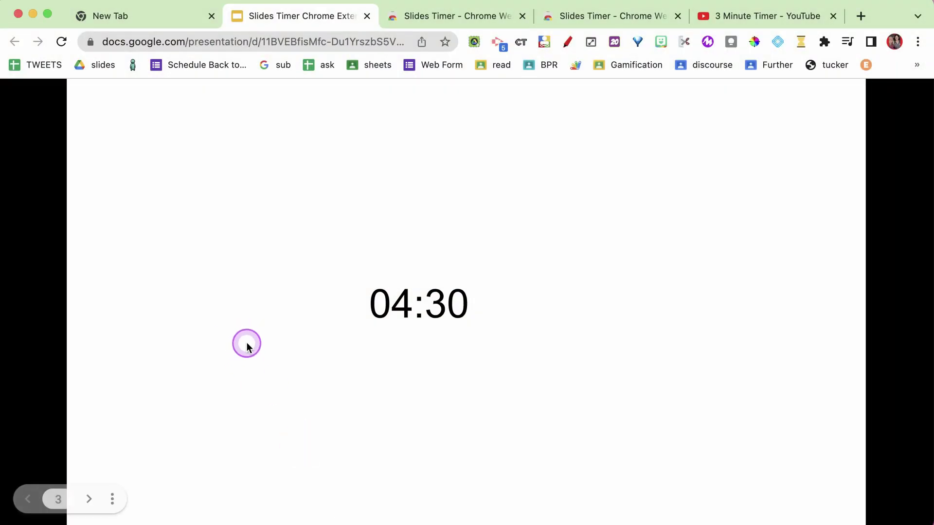
key(Escape)
Add a new slide after the <<4:12+>> slide and enter <<time>> as its title.
click(79, 363)
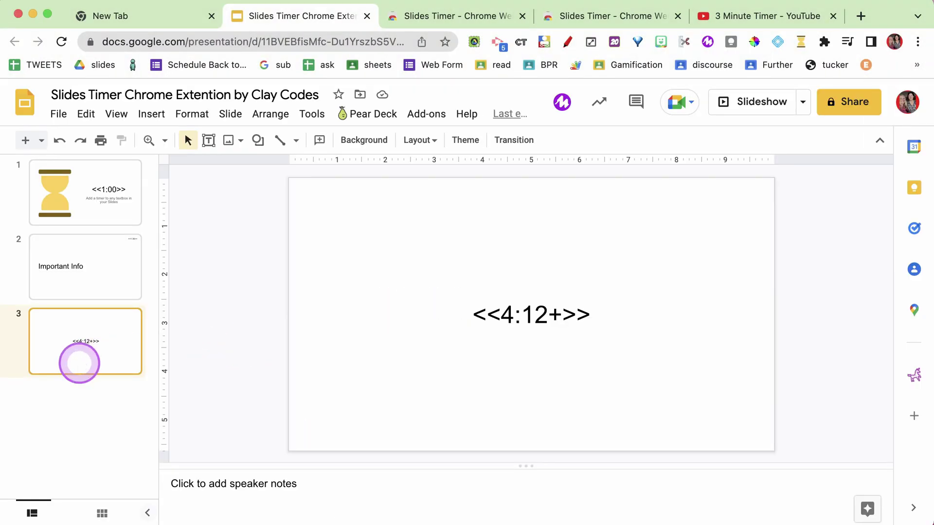
key(Return)
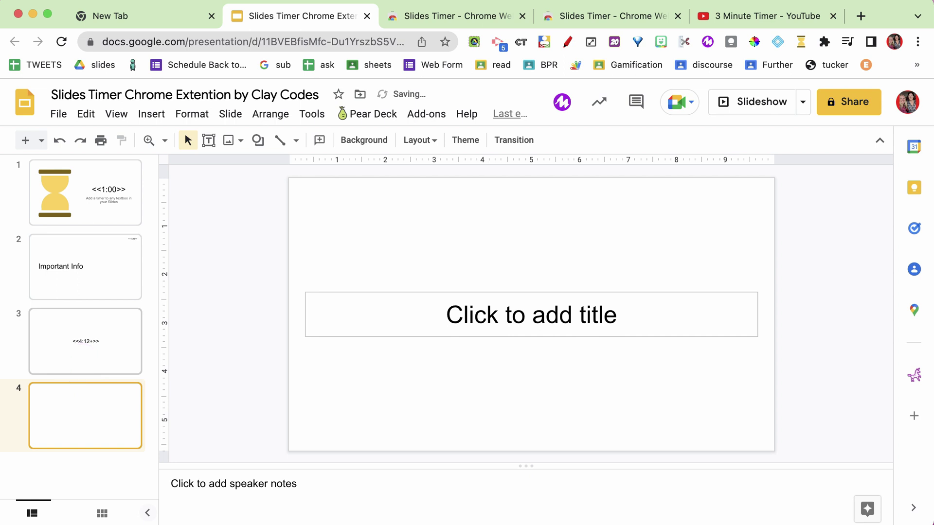
click(554, 319)
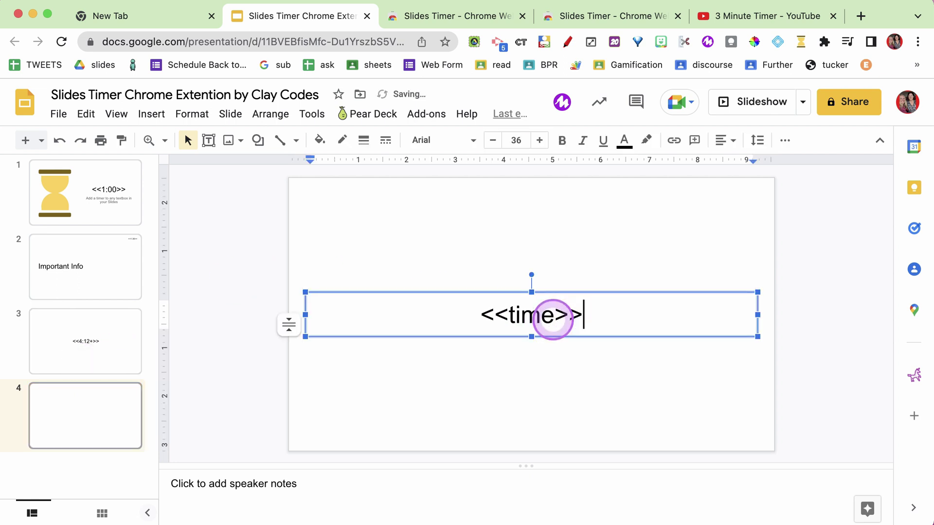
click(597, 402)
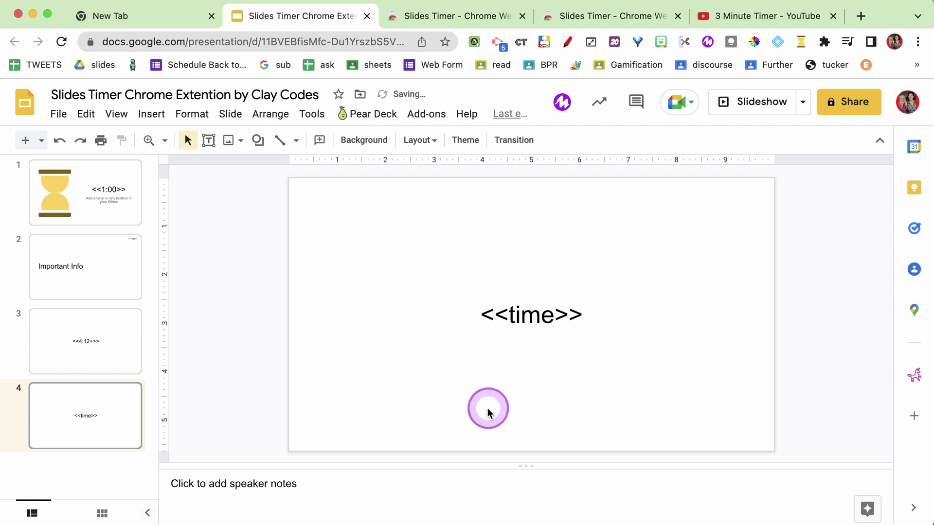
Format the <<time>> text in the Nanum Pen Script font at size 72 with a magenta text color.
triple_click(521, 319)
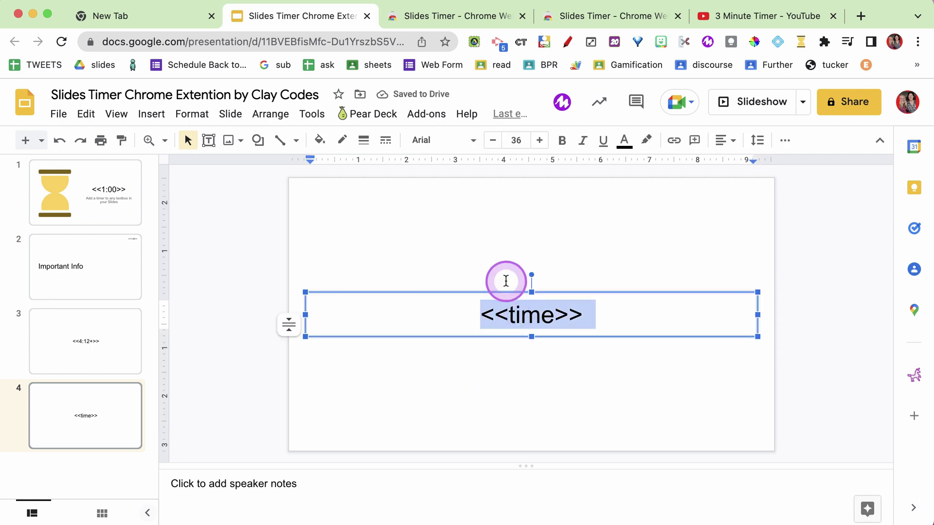
click(452, 141)
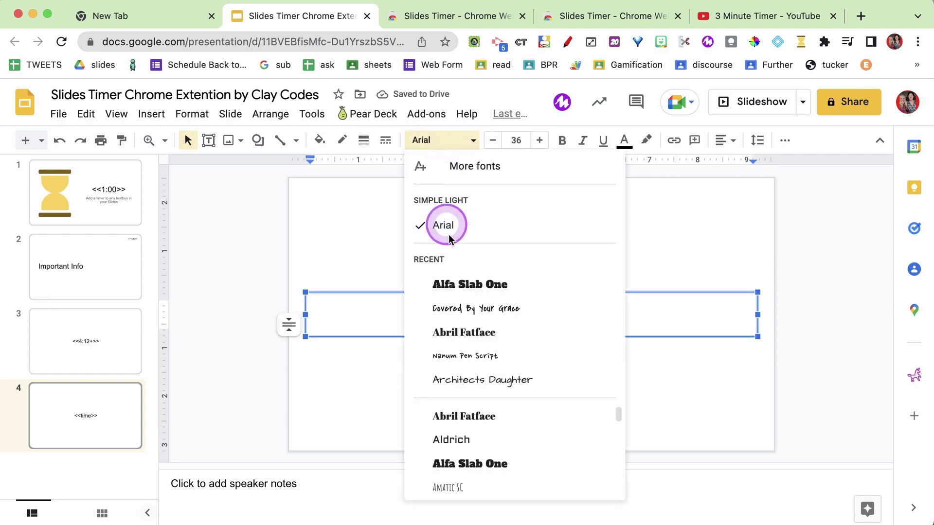
click(459, 357)
click(519, 140)
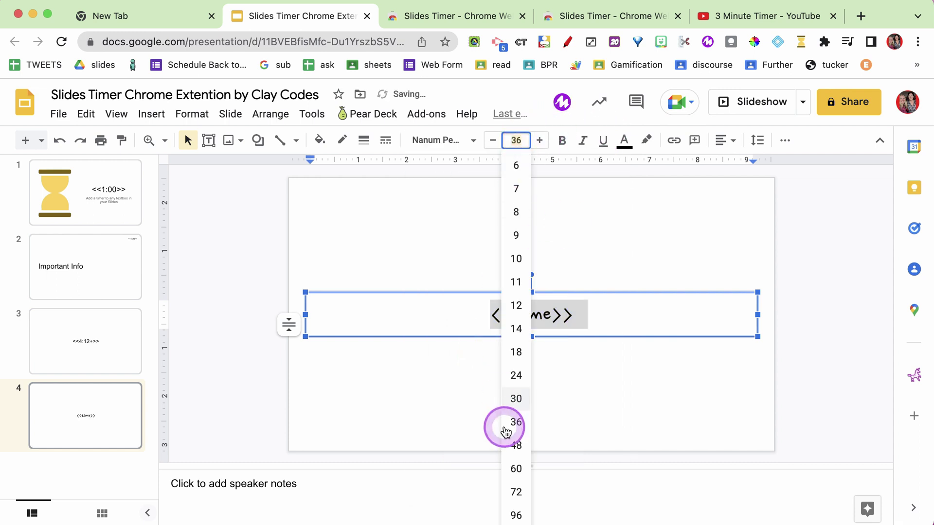
click(520, 492)
click(624, 143)
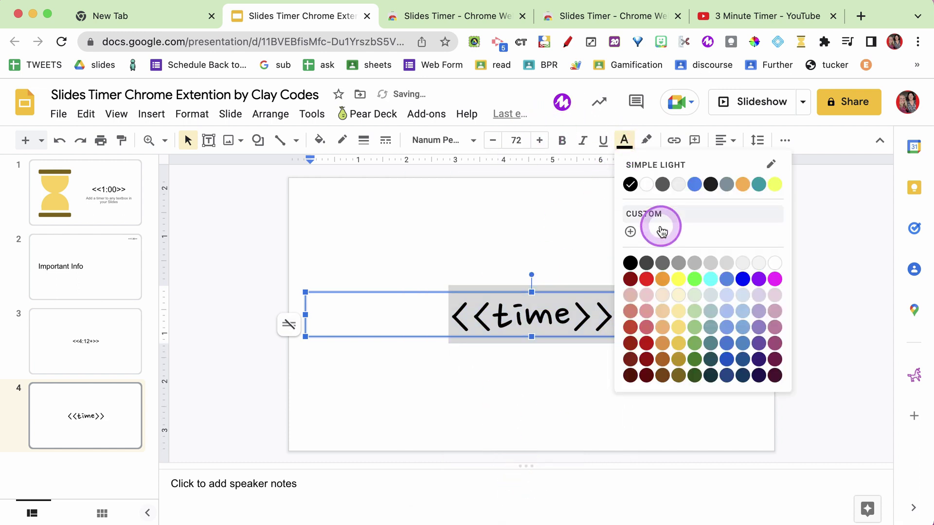
click(774, 280)
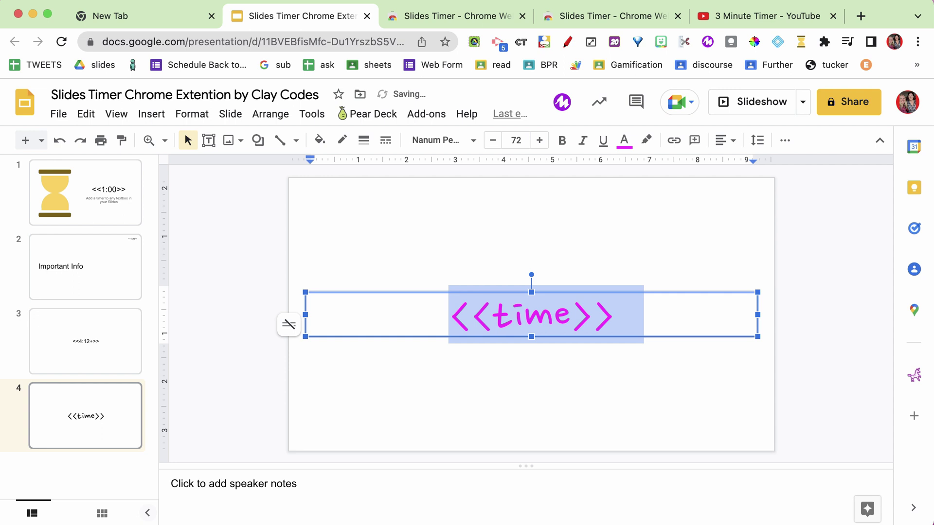
key(super+Tab)
key(super+Tab)
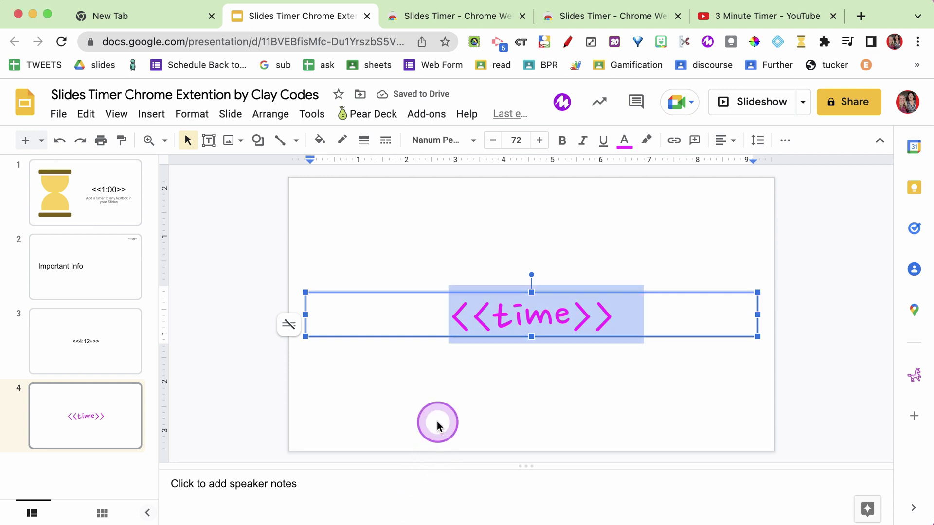
click(547, 383)
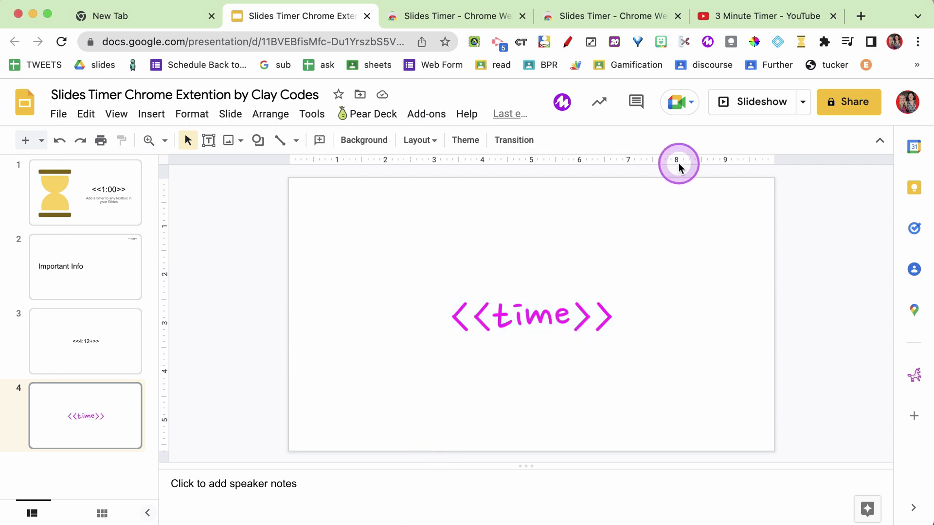
Present the <<time>> slide in presenter view to check its live clock.
click(803, 102)
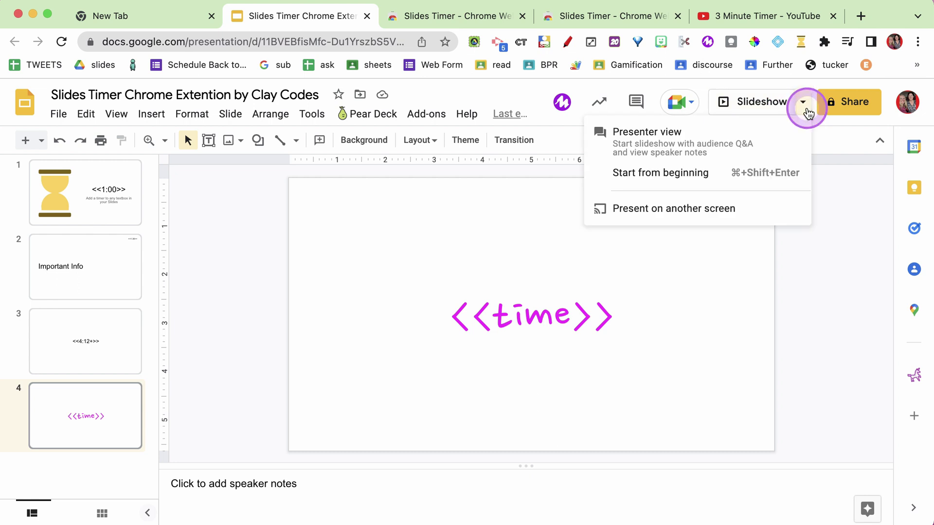
click(762, 137)
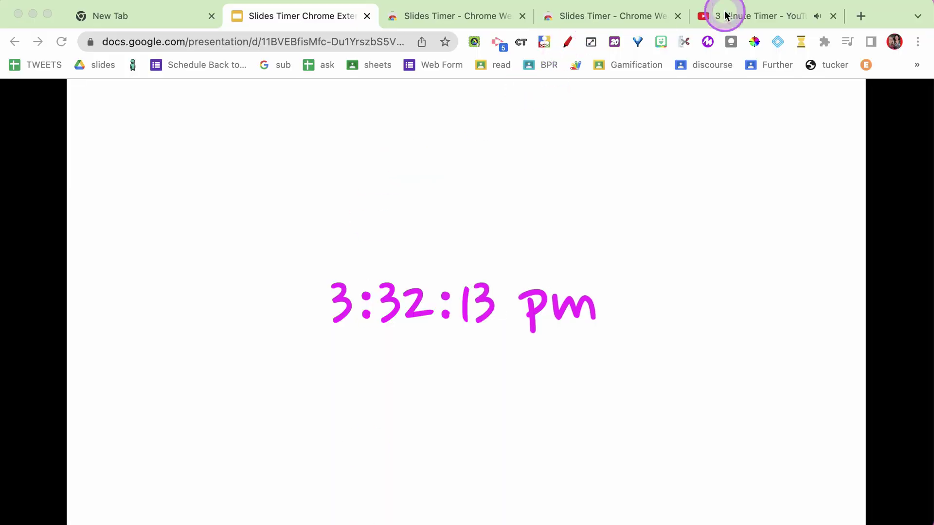
Close the YouTube 3 Minute Timer tab and return to the presentation to exit the slideshow.
click(730, 15)
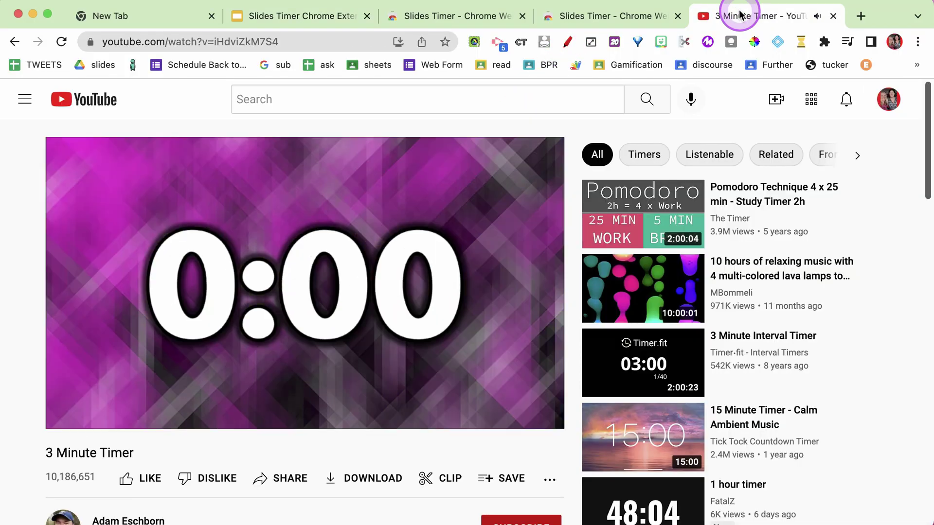
click(833, 16)
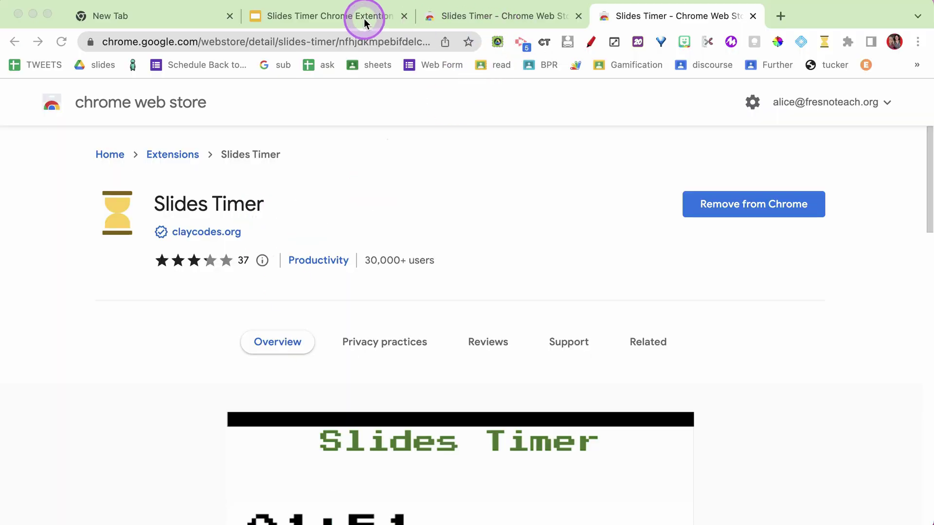
click(365, 19)
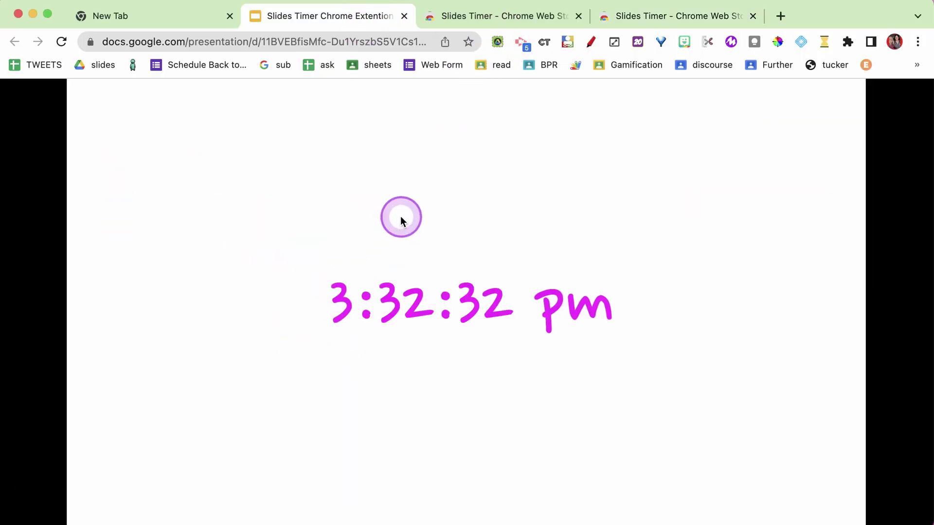
key(Escape)
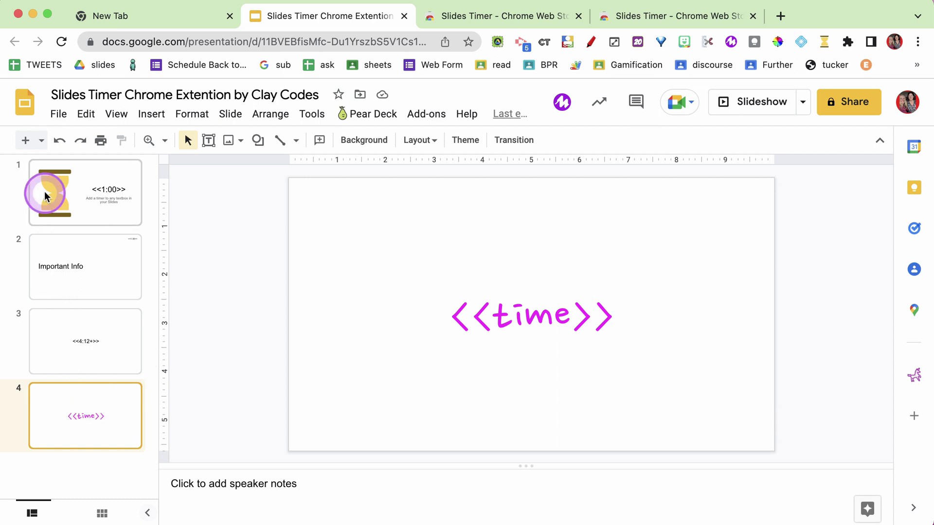
Add a slide with the Big number layout after the <<time>> slide and enter <<date>> in its large title placeholder.
click(42, 140)
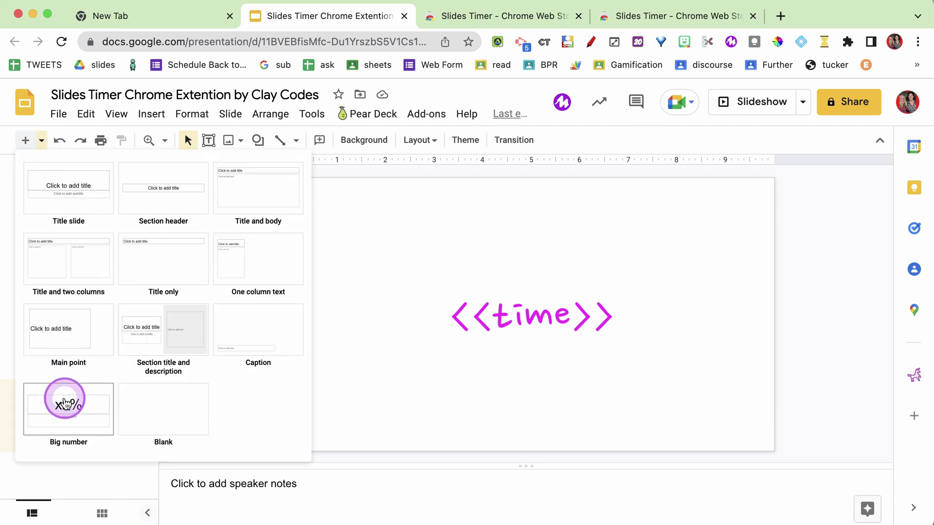
click(63, 403)
click(546, 290)
text(<)
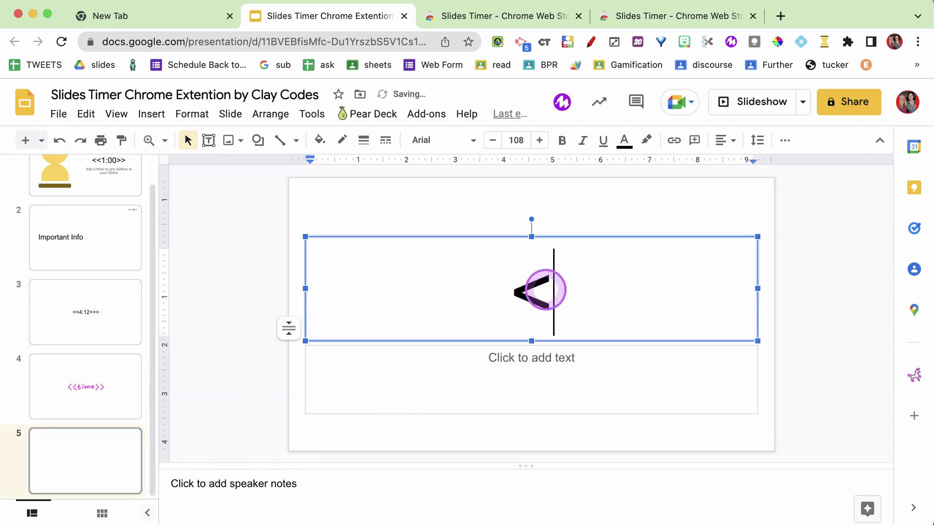
text(<date)
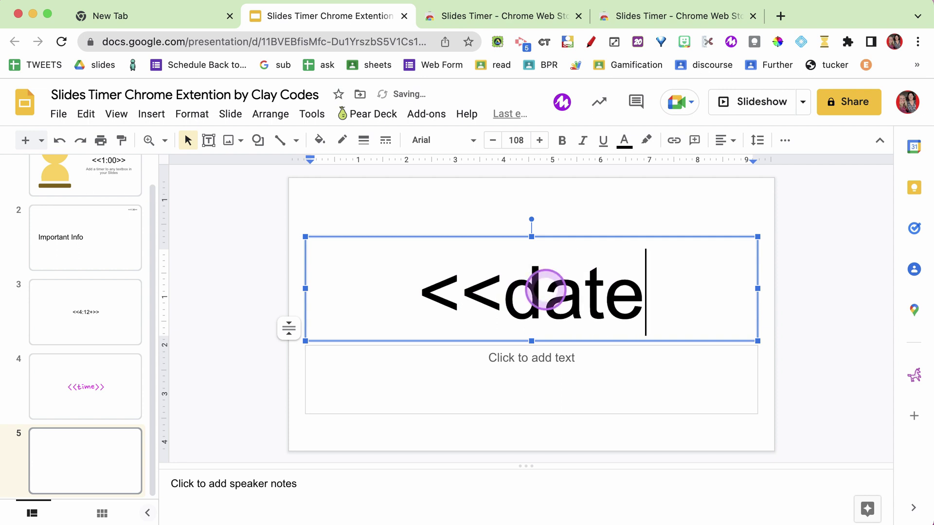
text(>>)
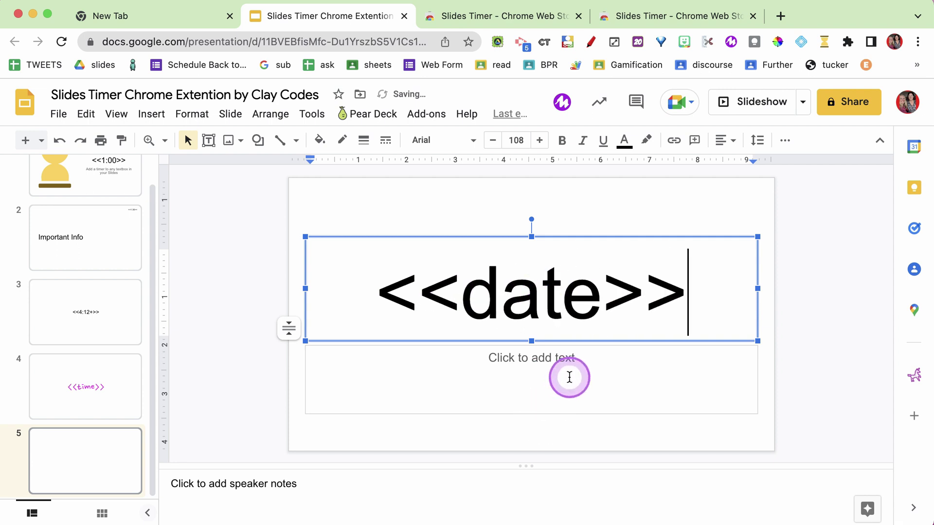
click(574, 385)
click(592, 434)
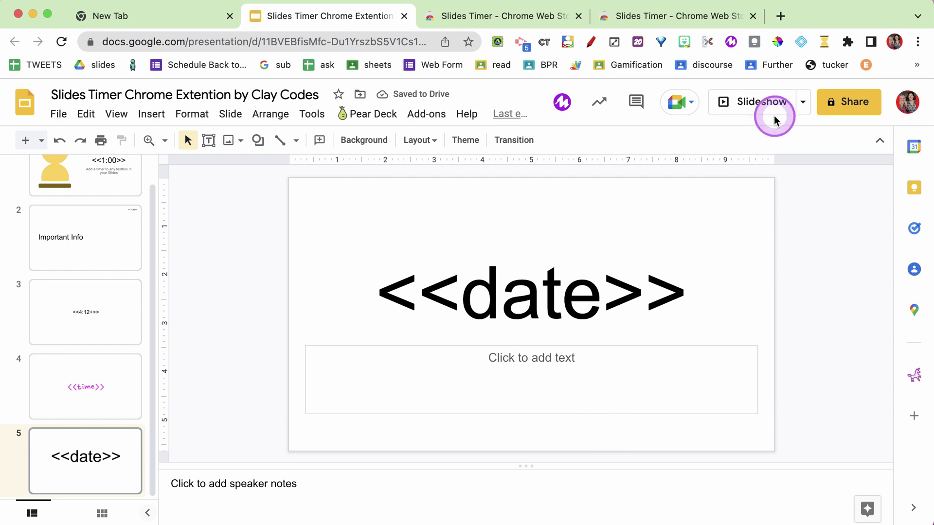
Present the <<date>> slide in presenter view to check its date display, and exit the slideshow.
click(803, 101)
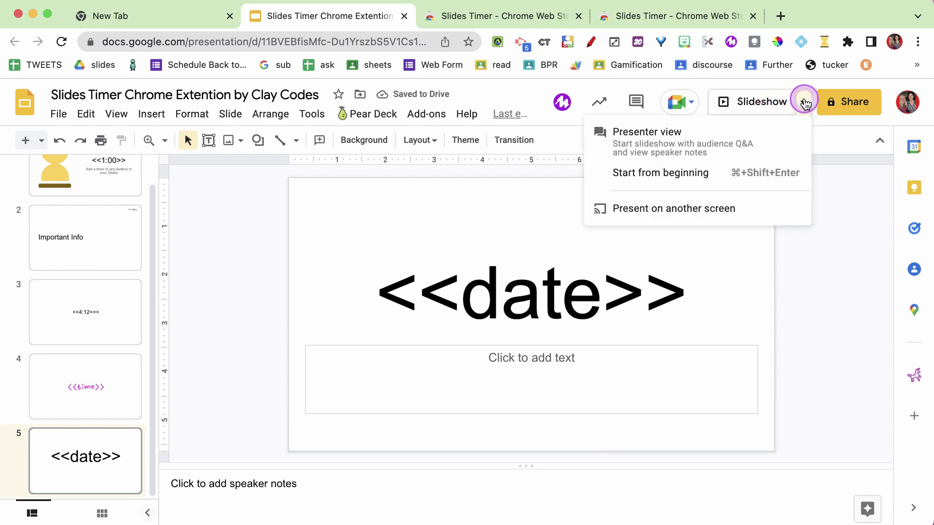
click(770, 133)
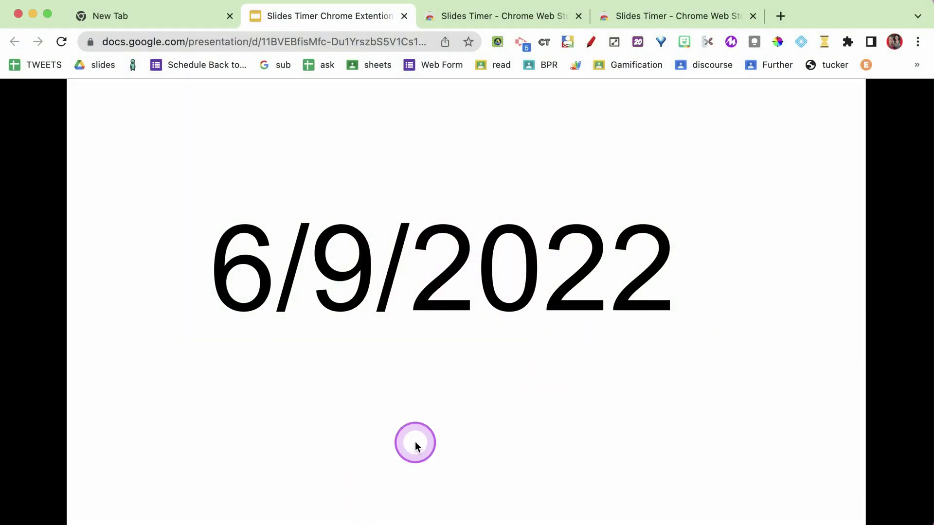
key(Escape)
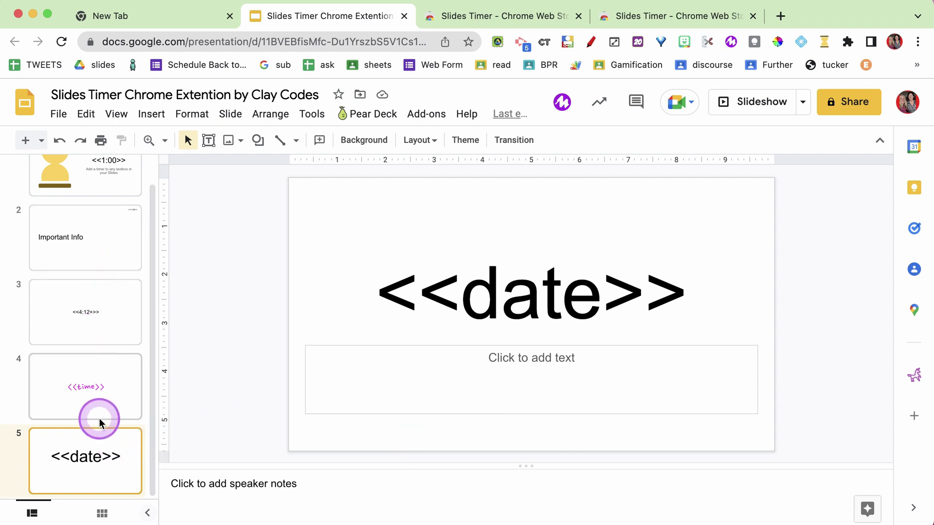
Add three Big number slides after the <<date>> slide and enter 1, 2 and 3 as their large titles.
key(ctrl+v)
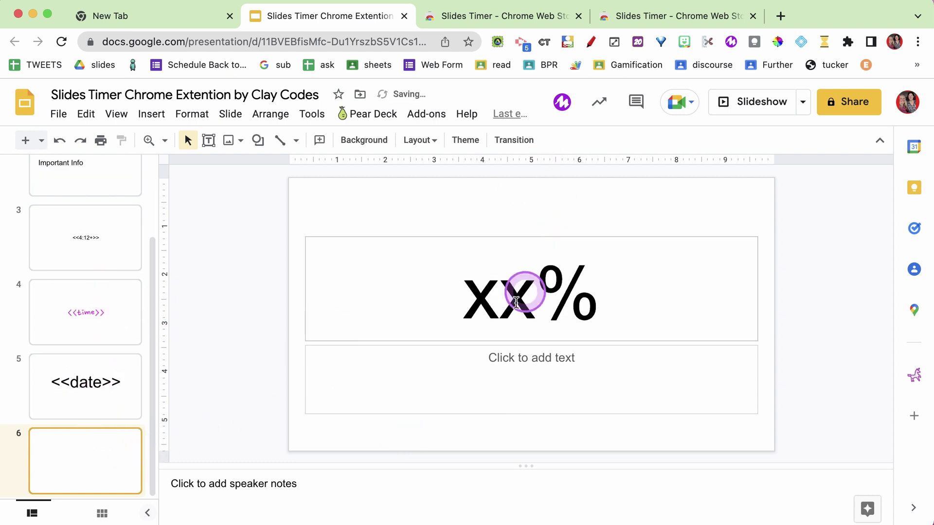
triple_click(503, 316)
text(1)
click(132, 452)
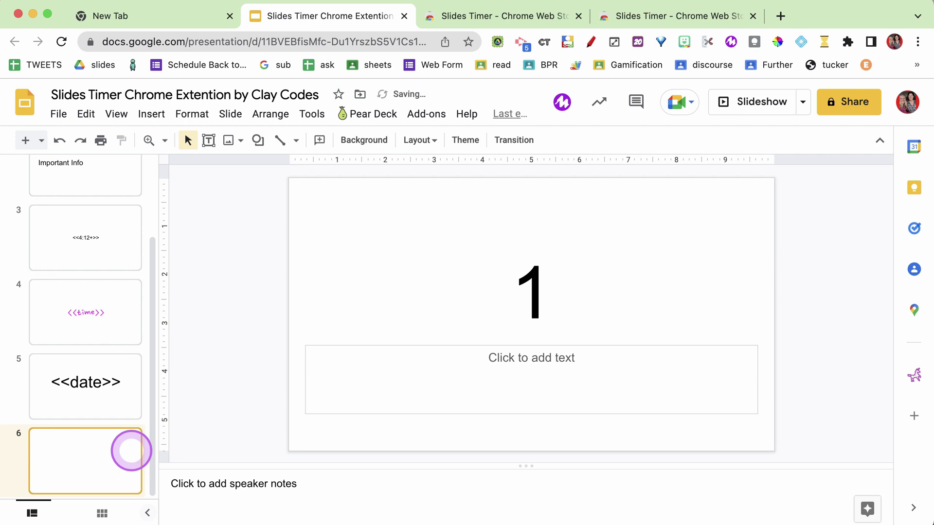
key(ctrl+v)
triple_click(492, 298)
text(2)
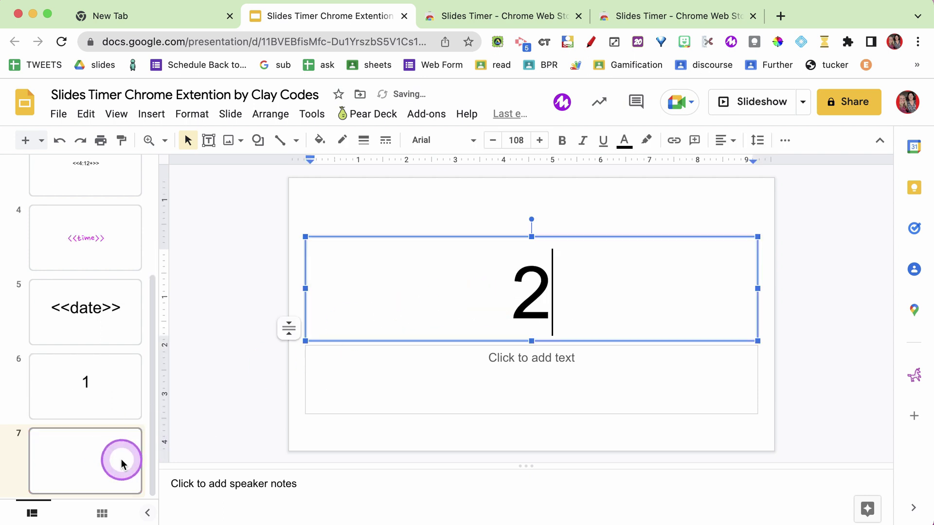
click(120, 464)
key(ctrl+v)
triple_click(494, 302)
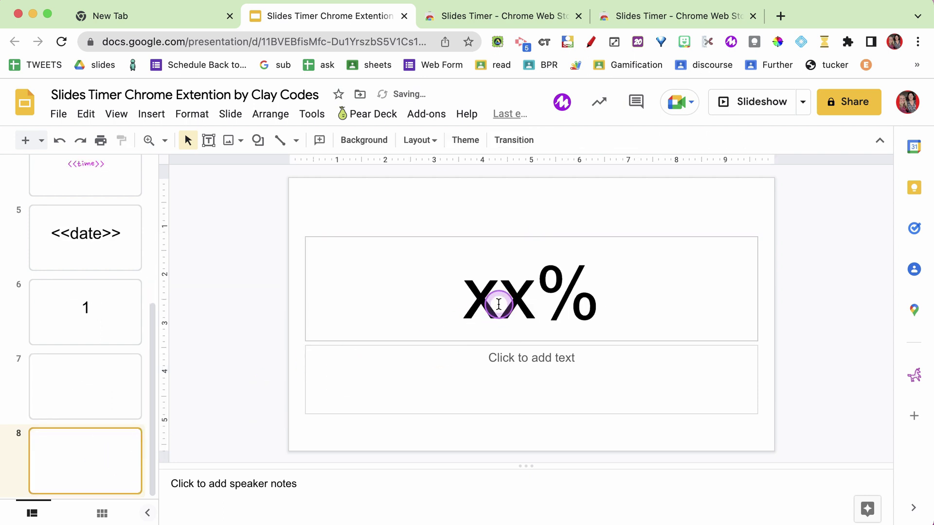
key(BackSpace)
text(3)
Enter the timer code <<00:10-+>> in the text placeholder below the title on the slide titled 2.
click(113, 394)
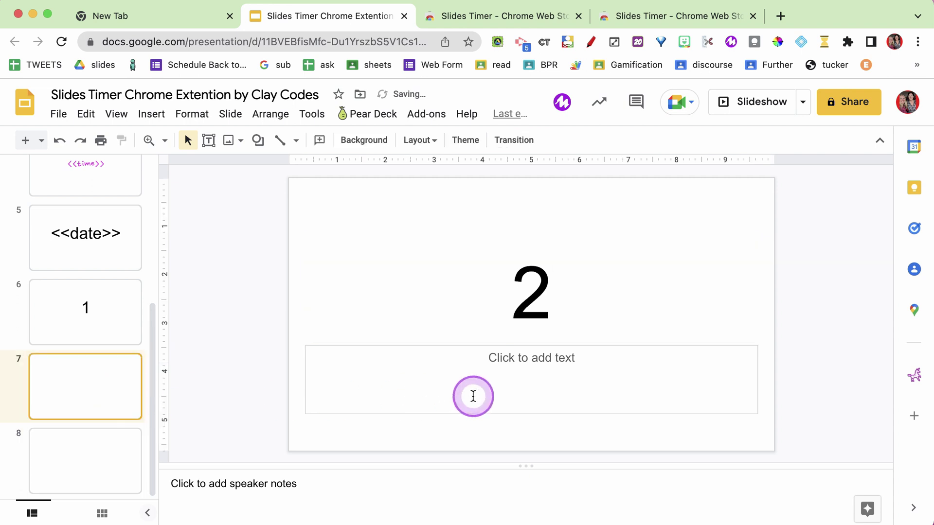
click(506, 371)
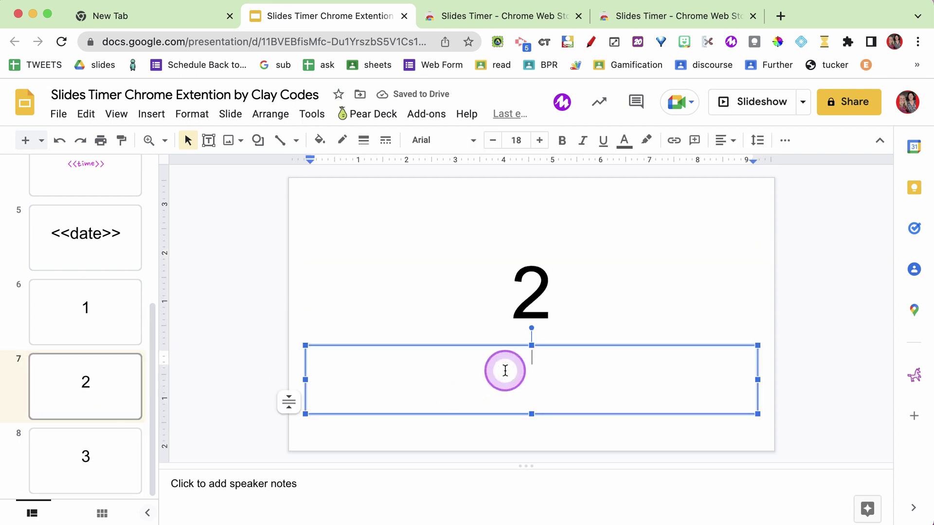
double_click(542, 367)
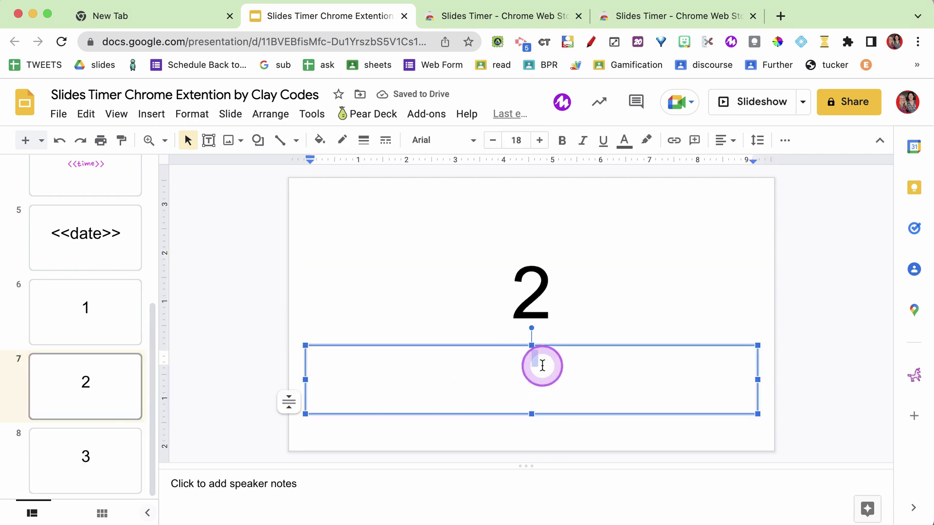
text(<<00:10-+)
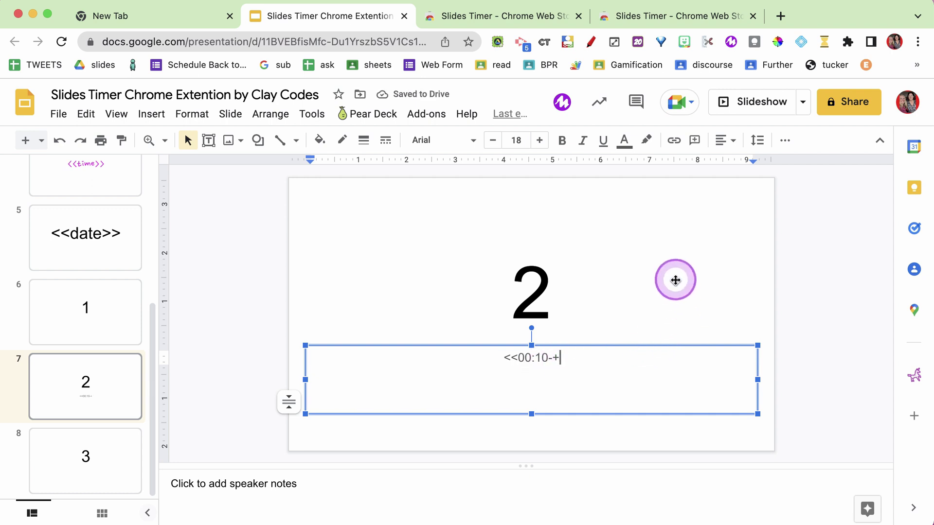
text(>>)
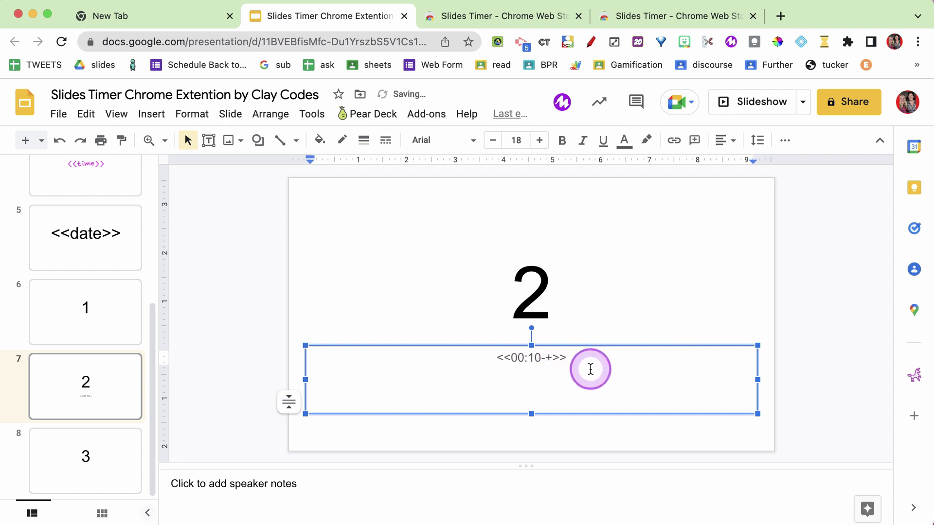
Highlight the -+ characters in the timer code on the slide titled 2.
click(542, 358)
drag(549, 357, 547, 358)
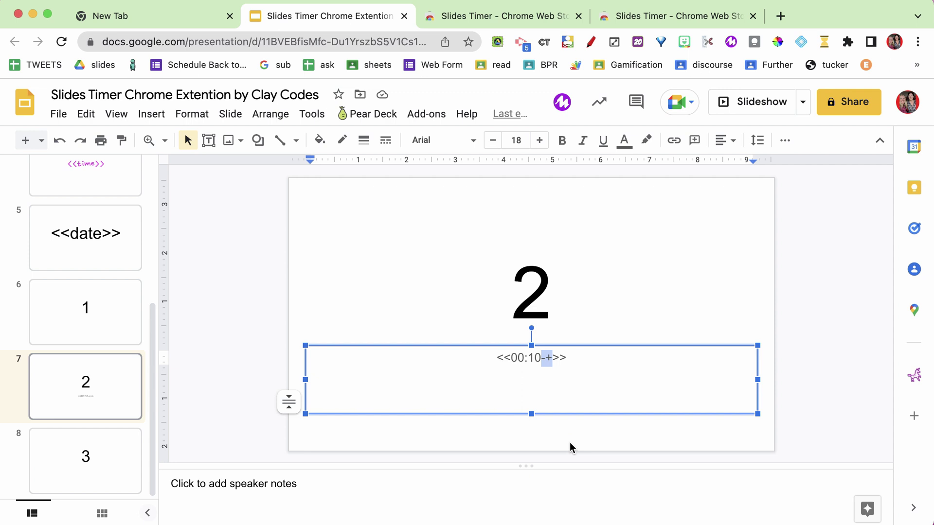
click(597, 346)
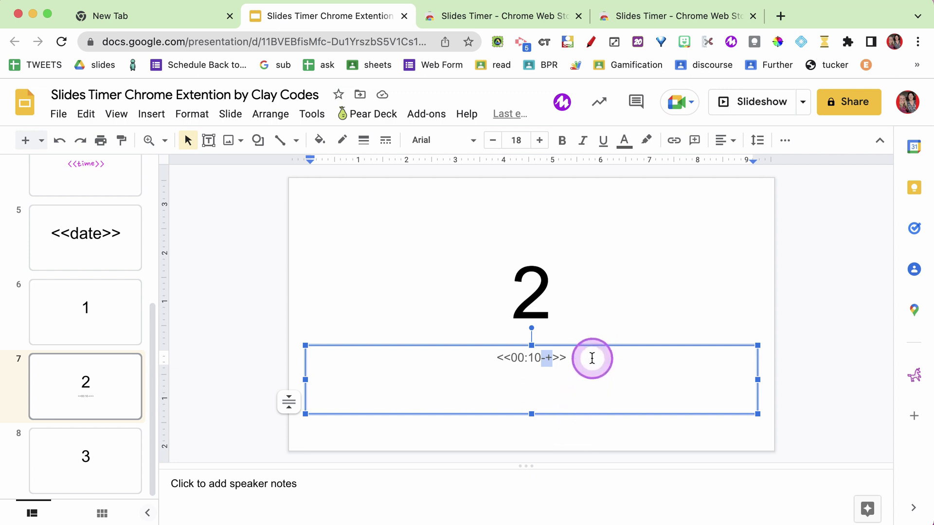
Present the slide titled 2 in presenter view to check the countdown's automatic advance to the next slide.
click(621, 309)
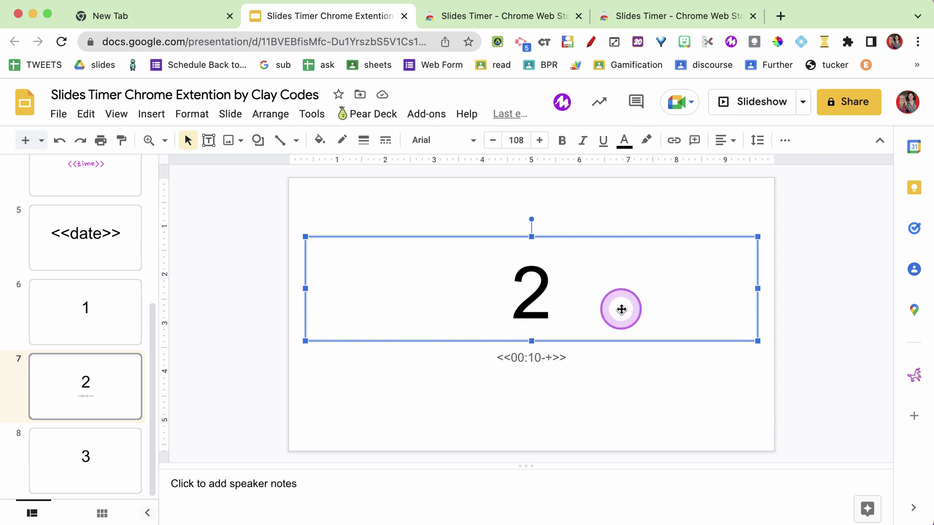
click(805, 106)
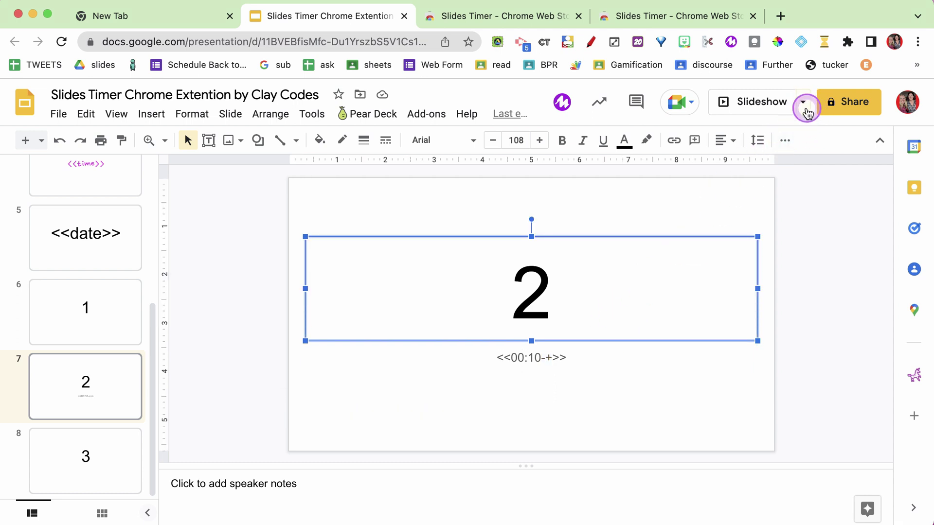
click(750, 147)
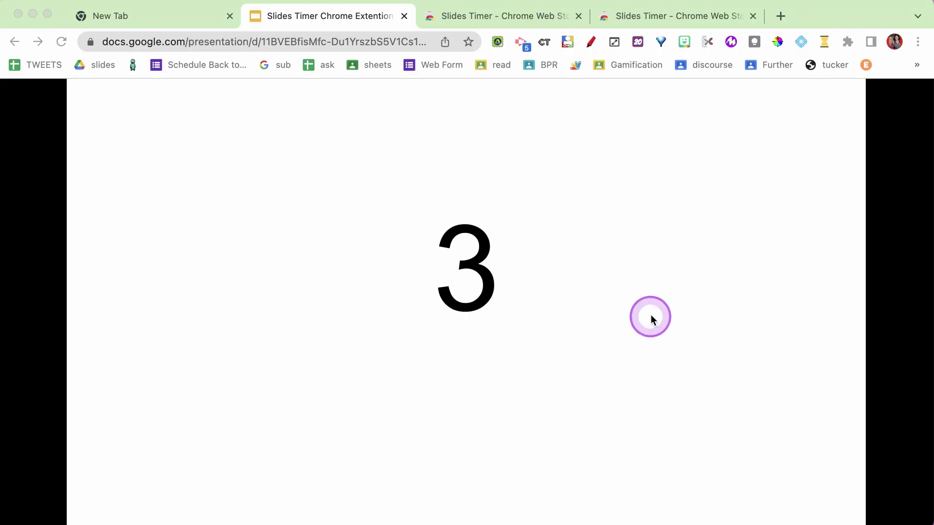
Open the Slides Timer extension's instructions and review the example codes for timers, dates and slide, audio and video triggers.
click(825, 44)
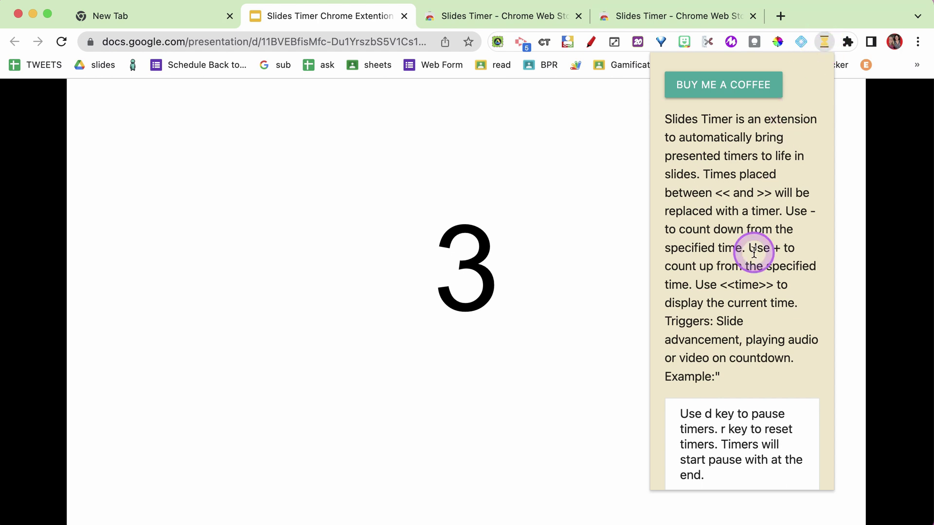
scroll(752, 275, down, 2)
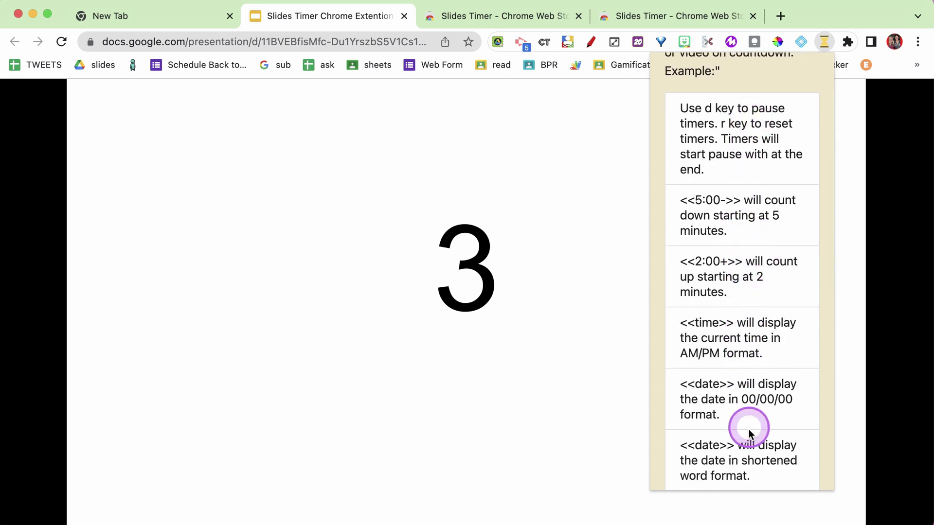
scroll(750, 432, down, 5)
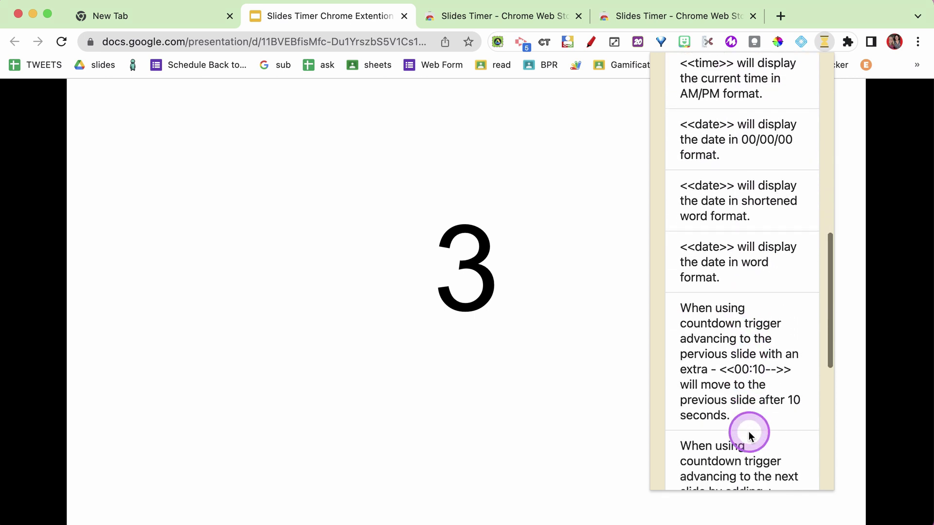
scroll(750, 436, down, 5)
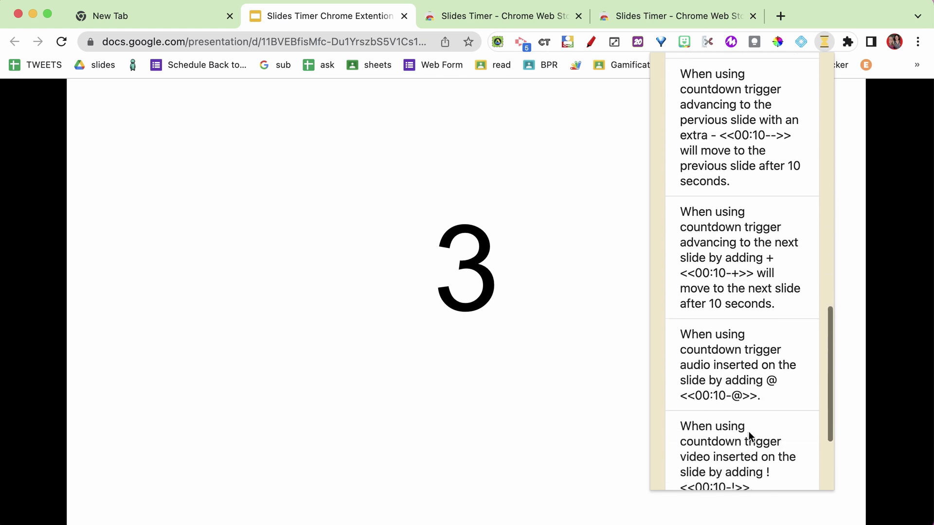
scroll(752, 390, up, 1)
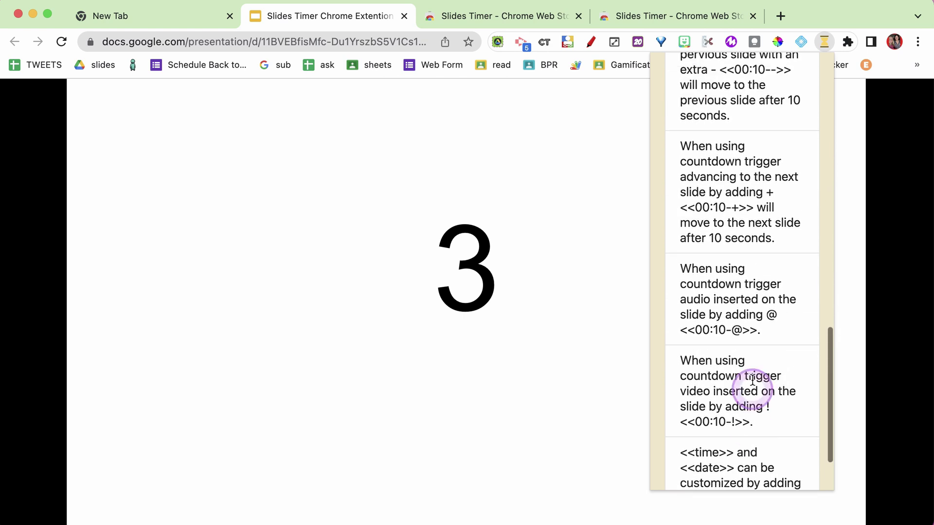
scroll(742, 190, up, 8)
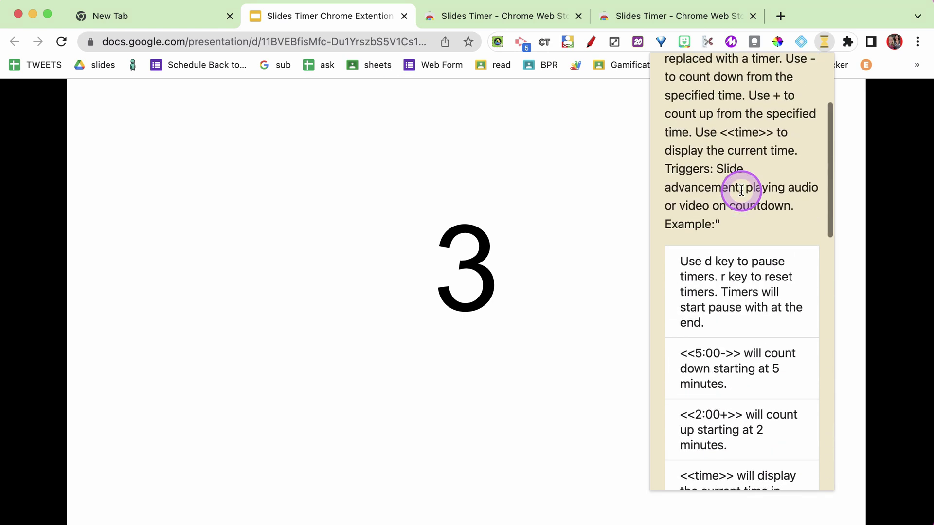